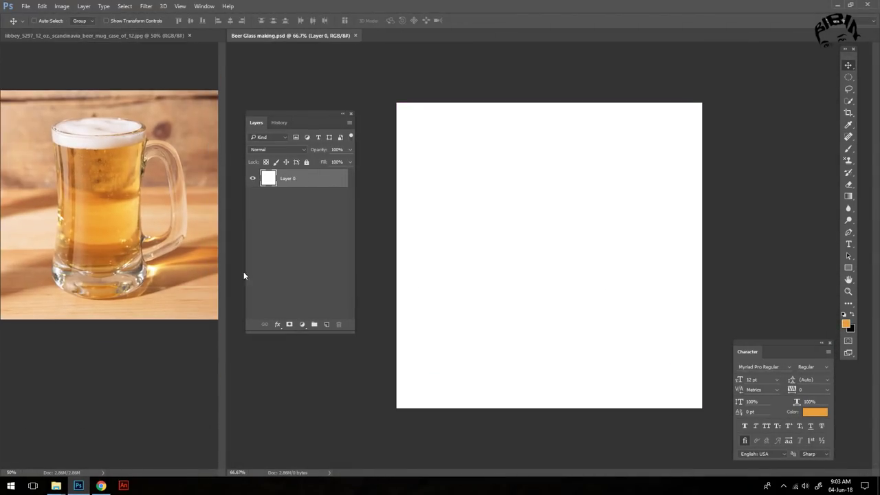
# Trace the glass's left side and bottom with the Pen and convert it to a selection
pyautogui.click(123, 217)
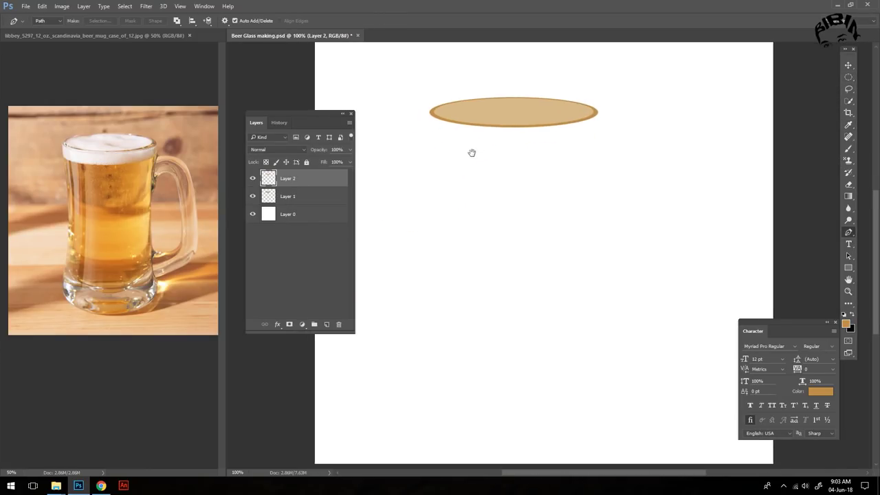
pyautogui.click(429, 112)
pyautogui.moveTo(440, 321); pyautogui.dragTo(429, 380)
pyautogui.moveTo(456, 411); pyautogui.dragTo(483, 420)
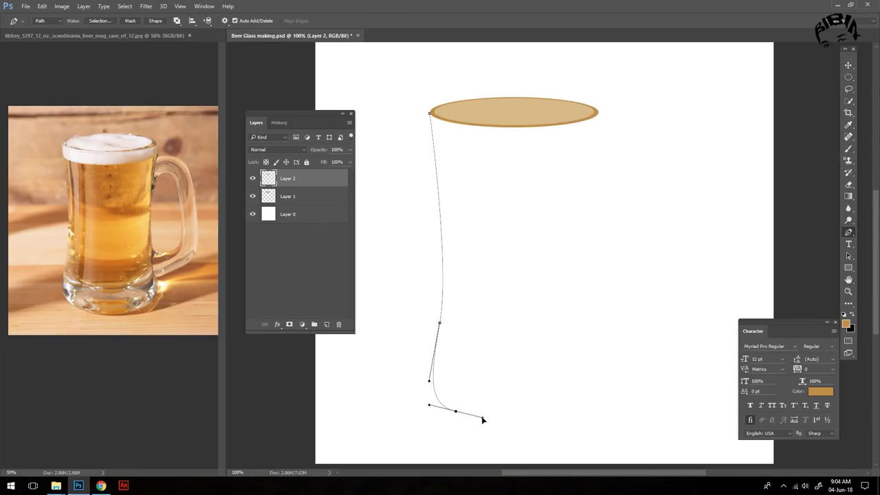
pyautogui.moveTo(449, 253); pyautogui.dragTo(429, 374)
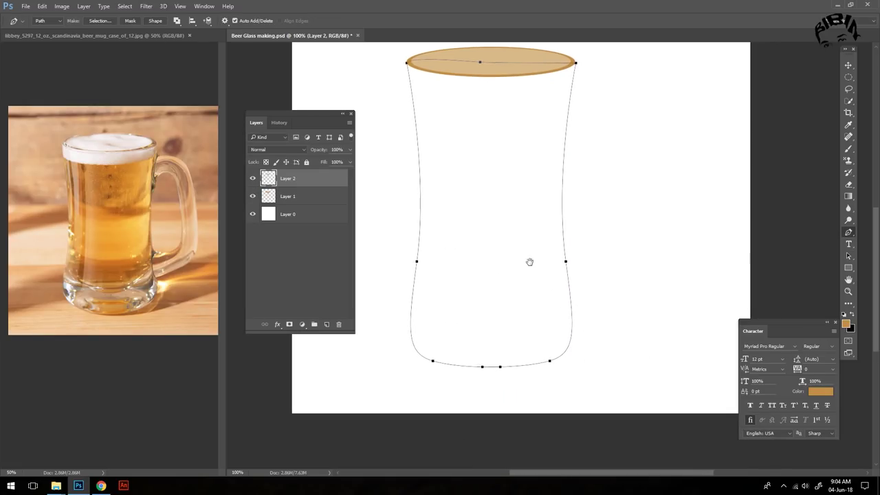
pyautogui.hotkey('ctrl', 'Return')
pyautogui.hotkey('ctrl', 't')
pyautogui.press('Return')
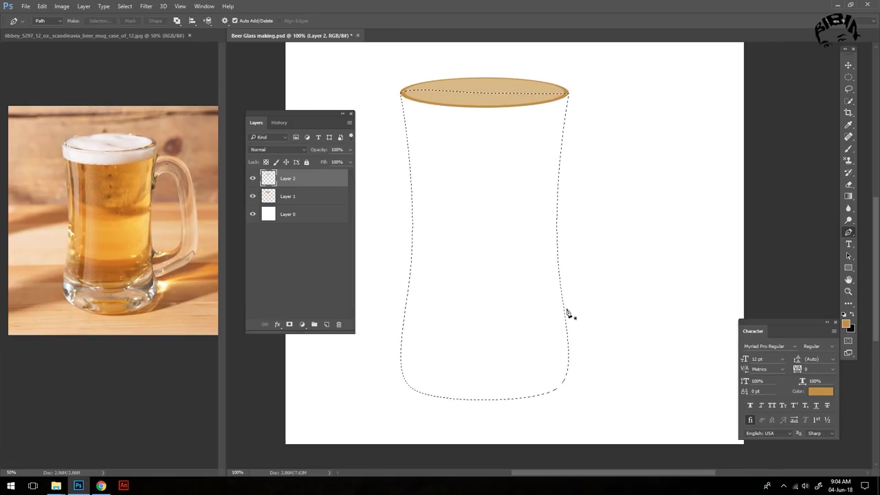
# Trace the handle's outer curve from the glass's right edge back toward the body
pyautogui.moveTo(538, 158); pyautogui.dragTo(523, 181)
pyautogui.moveTo(557, 115); pyautogui.dragTo(608, 122)
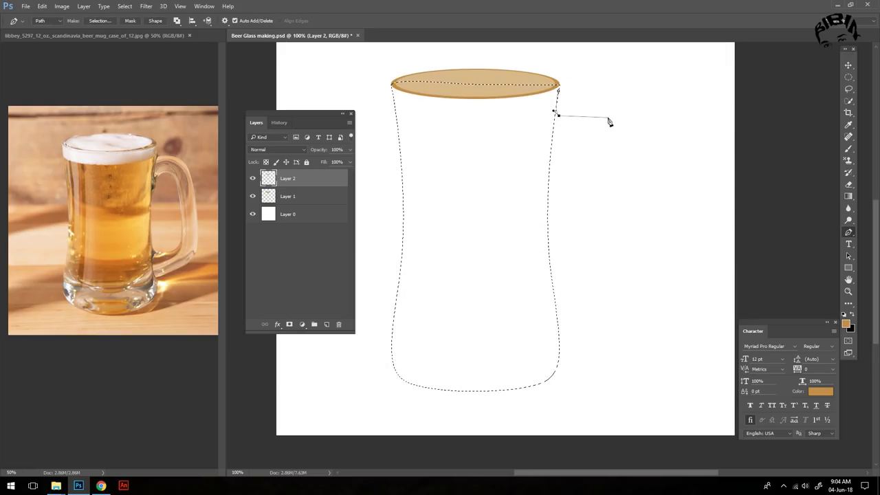
pyautogui.moveTo(642, 198); pyautogui.dragTo(648, 236)
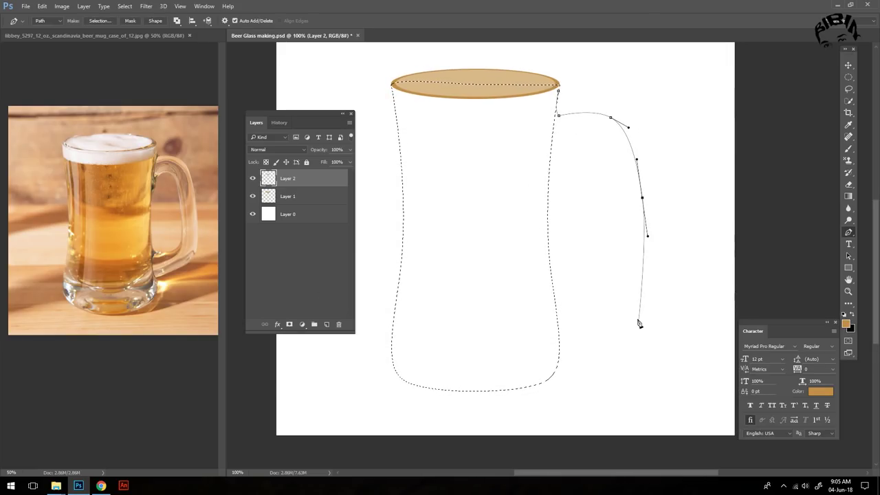
pyautogui.moveTo(636, 314); pyautogui.dragTo(616, 327)
pyautogui.moveTo(657, 301); pyautogui.dragTo(639, 321)
pyautogui.click(559, 336)
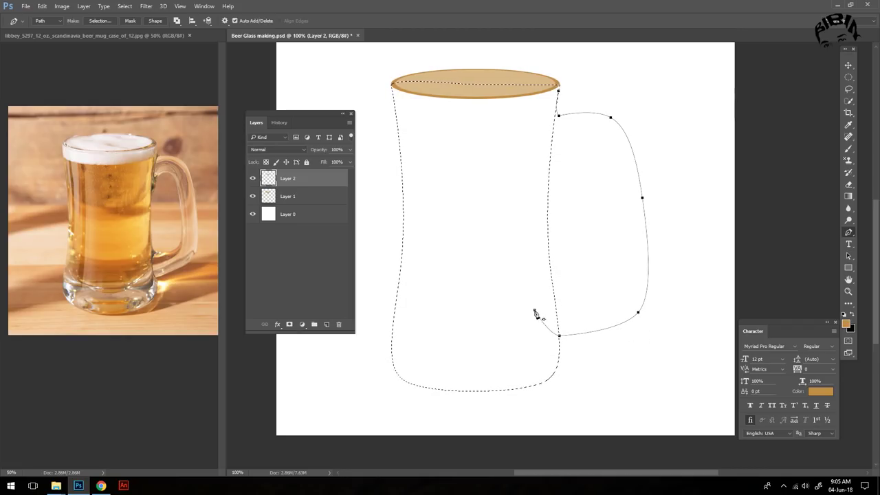
pyautogui.click(534, 310)
pyautogui.click(528, 282)
pyautogui.click(535, 267)
pyautogui.click(549, 255)
# Shape the handle's inner loop and close its outline at the top rim
pyautogui.moveTo(565, 293); pyautogui.dragTo(582, 301)
pyautogui.moveTo(615, 271); pyautogui.dragTo(621, 249)
pyautogui.moveTo(593, 147)
pyautogui.mouseDown()
pyautogui.moveTo(577, 142)
pyautogui.moveTo(556, 165)
pyautogui.moveTo(607, 118)
pyautogui.mouseUp()
pyautogui.click(554, 179)
pyautogui.click(529, 185)
pyautogui.click(515, 160)
pyautogui.click(523, 127)
pyautogui.click(559, 90)
pyautogui.moveTo(638, 313); pyautogui.dragTo(634, 310)
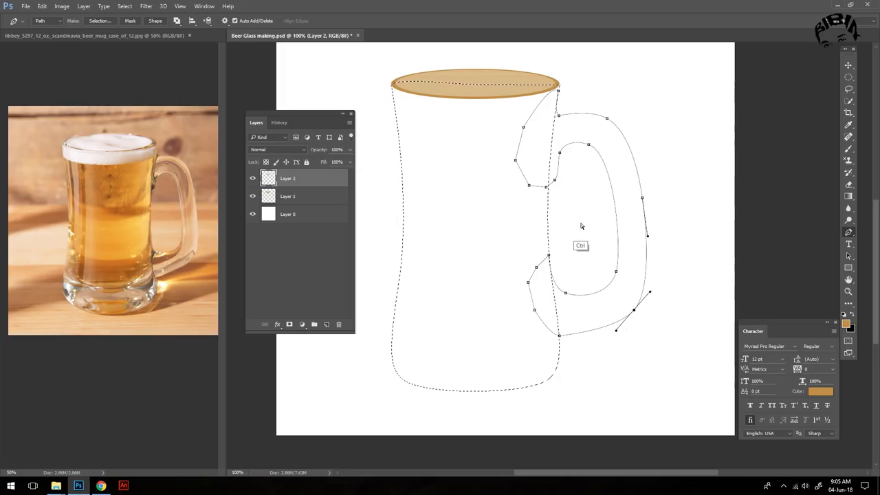
# Convert the handle outline to a selection and test an orange fill, then undo it
pyautogui.keyDown('ctrl'); pyautogui.rightClick(555, 183); pyautogui.keyUp('ctrl')
pyautogui.press('Escape')
pyautogui.hotkey('ctrl', 'Return')
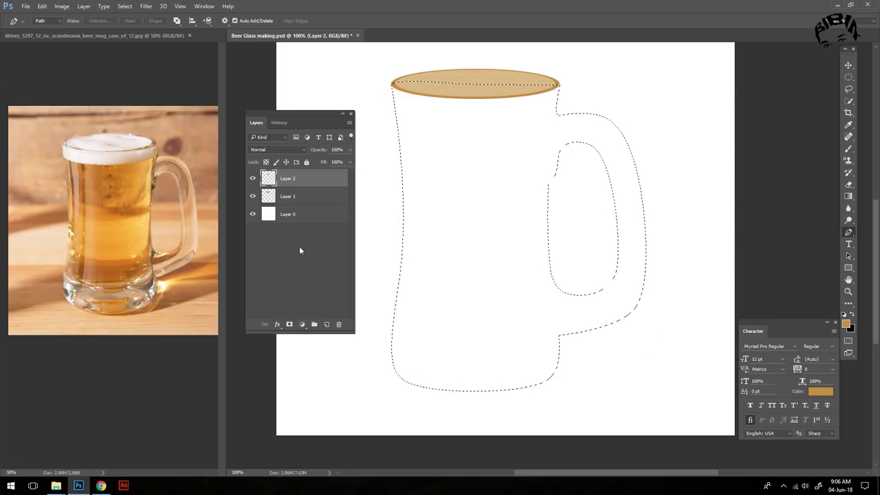
pyautogui.press('i')
pyautogui.hotkey('alt', 'BackSpace')
pyautogui.hotkey('ctrl', 'z')
# Fill the mug silhouette solid orange on a new layer and deselect
pyautogui.click(287, 214)
pyautogui.hotkey('ctrl', 'shift', 'alt', 'n')
pyautogui.hotkey('alt', 'BackSpace')
pyautogui.hotkey('ctrl', 'd')
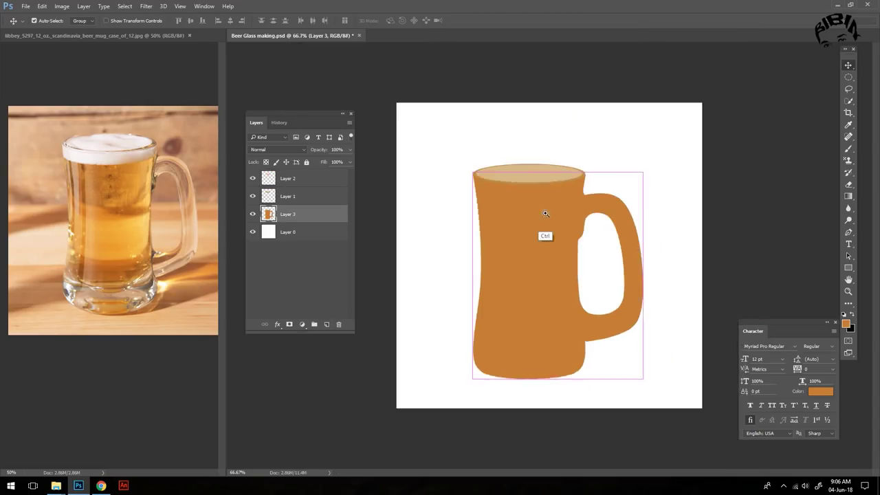
# Pen-trace the rounded mug base and fill it with the same orange
pyautogui.press('p')
pyautogui.click(400, 334)
pyautogui.moveTo(423, 381); pyautogui.dragTo(449, 393)
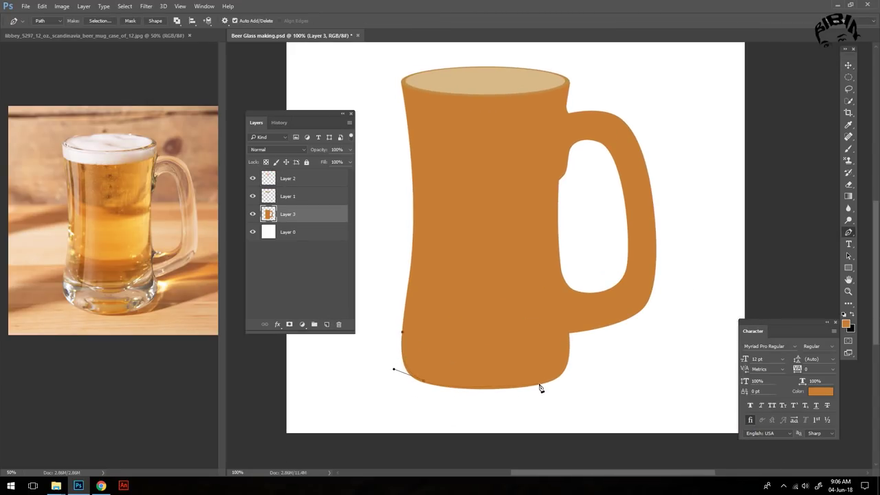
pyautogui.click(385, 399)
pyautogui.click(400, 335)
pyautogui.hotkey('ctrl', 'Return')
pyautogui.hotkey('alt', 'BackSpace')
pyautogui.hotkey('ctrl', 'd')
# Add a new layer clipped to the mug and ready the Brush on the background layer
pyautogui.hotkey('ctrl', '-')
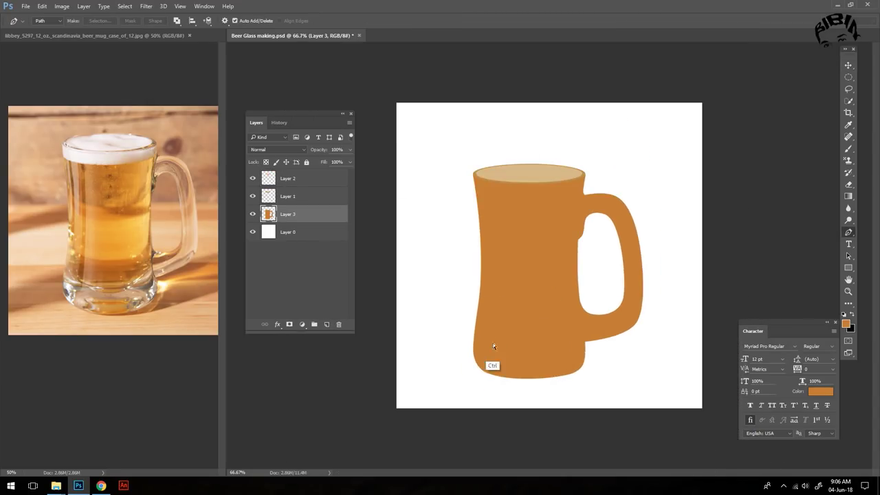
pyautogui.hotkey('ctrl', '+')
pyautogui.hotkey('ctrl', 'shift', 'n')
pyautogui.hotkey('ctrl', 'alt', 'g')
pyautogui.press('b')
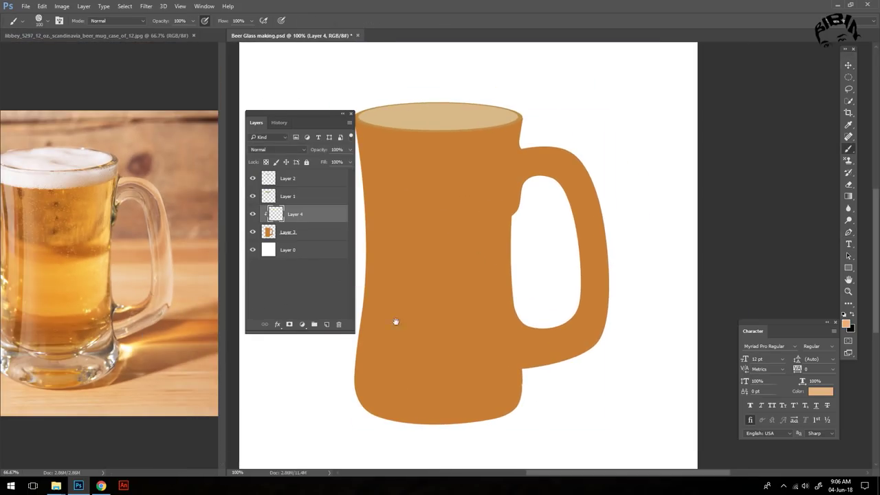
pyautogui.hotkey('alt', '[')
pyautogui.hotkey('alt', '[')
pyautogui.hotkey('ctrl', '-')
pyautogui.click(169, 369)
# Paint tan, darker tan and beige strokes over the white background, sampled from the reference
pyautogui.moveTo(603, 350)
pyautogui.mouseDown()
pyautogui.moveTo(642, 307)
pyautogui.moveTo(440, 268)
pyautogui.moveTo(606, 177)
pyautogui.moveTo(585, 241)
pyautogui.mouseUp()
pyautogui.moveTo(440, 234)
pyautogui.mouseDown()
pyautogui.moveTo(660, 237)
pyautogui.moveTo(577, 241)
pyautogui.mouseUp()
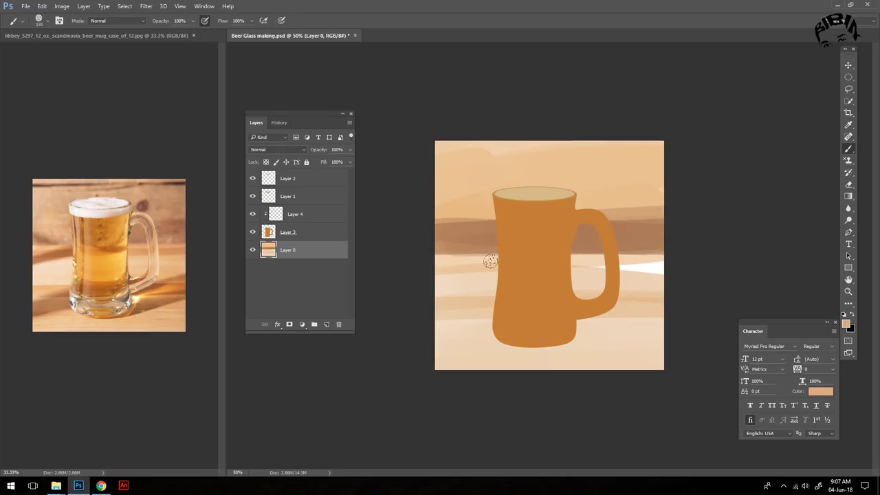
pyautogui.moveTo(495, 237); pyautogui.dragTo(440, 224)
pyautogui.keyDown('alt'); pyautogui.click(497, 144); pyautogui.keyUp('alt')
pyautogui.press('[')
pyautogui.press('[')
pyautogui.moveTo(570, 144); pyautogui.dragTo(415, 161)
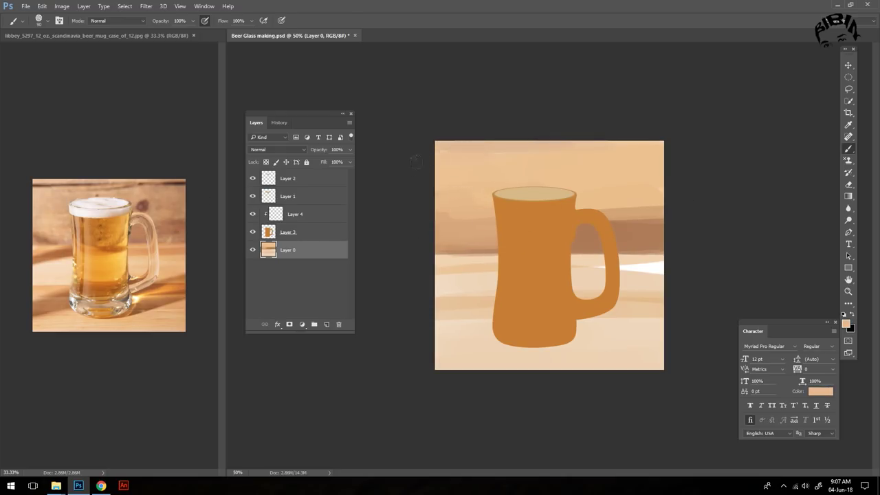
pyautogui.press(']')
pyautogui.press(']')
pyautogui.press(']')
pyautogui.keyDown('alt'); pyautogui.click(605, 227); pyautogui.keyUp('alt')
pyautogui.moveTo(664, 265); pyautogui.dragTo(577, 275)
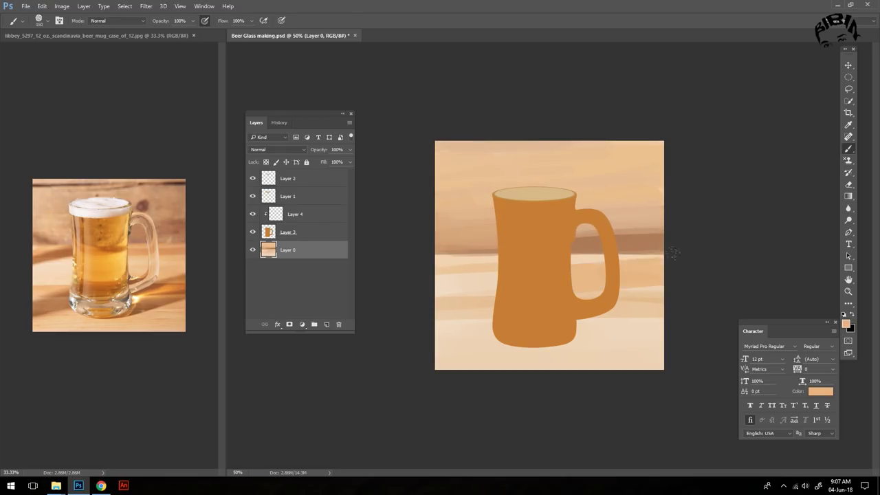
pyautogui.moveTo(498, 275); pyautogui.dragTo(440, 275)
# Paint beige and tan table bands along the bottom and right of the handle
pyautogui.keyDown('alt'); pyautogui.click(484, 315); pyautogui.keyUp('alt')
pyautogui.moveTo(440, 349); pyautogui.dragTo(660, 350)
pyautogui.keyDown('alt'); pyautogui.click(146, 308); pyautogui.keyUp('alt')
pyautogui.moveTo(653, 295)
pyautogui.mouseDown()
pyautogui.moveTo(463, 295)
pyautogui.moveTo(478, 262)
pyautogui.mouseUp()
pyautogui.keyDown('alt'); pyautogui.click(442, 247); pyautogui.keyUp('alt')
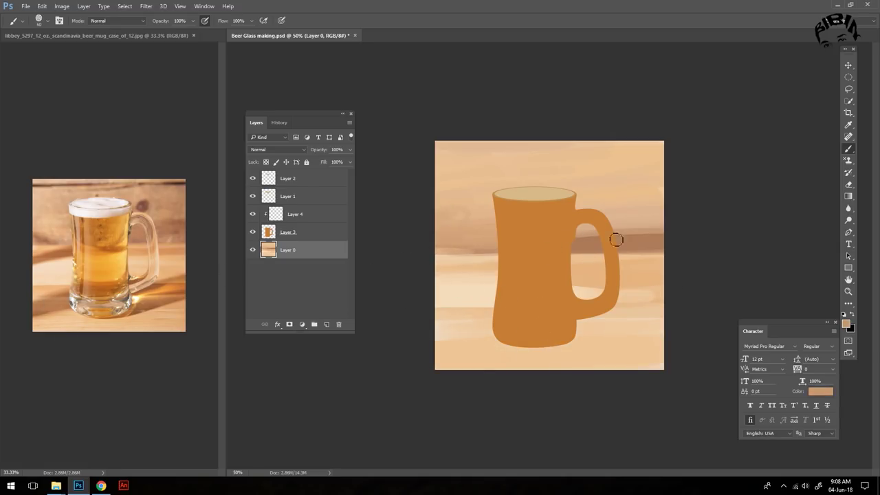
pyautogui.moveTo(616, 239); pyautogui.dragTo(660, 227)
pyautogui.moveTo(608, 203); pyautogui.dragTo(646, 209)
# Sample a darker brown and begin a Pen outline for the shadow at the mug base
pyautogui.keyDown('alt'); pyautogui.click(106, 305); pyautogui.keyUp('alt')
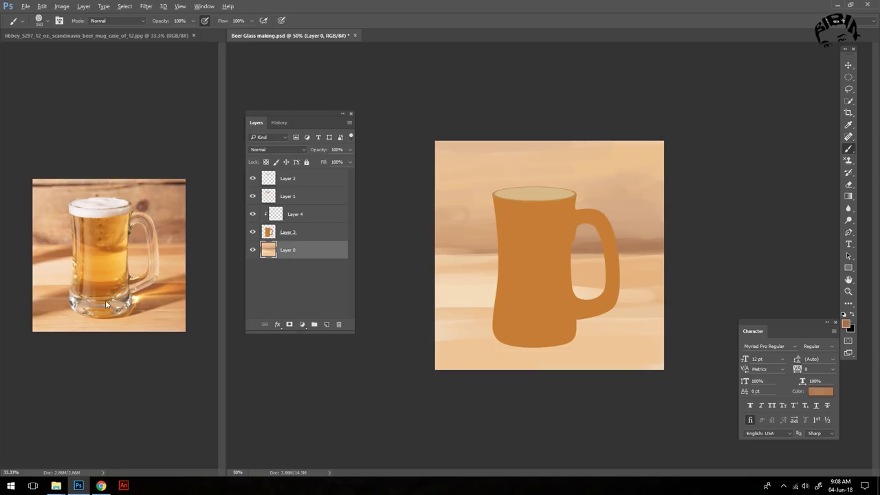
pyautogui.press('p')
pyautogui.hotkey('ctrl', '+')
pyautogui.click(496, 376)
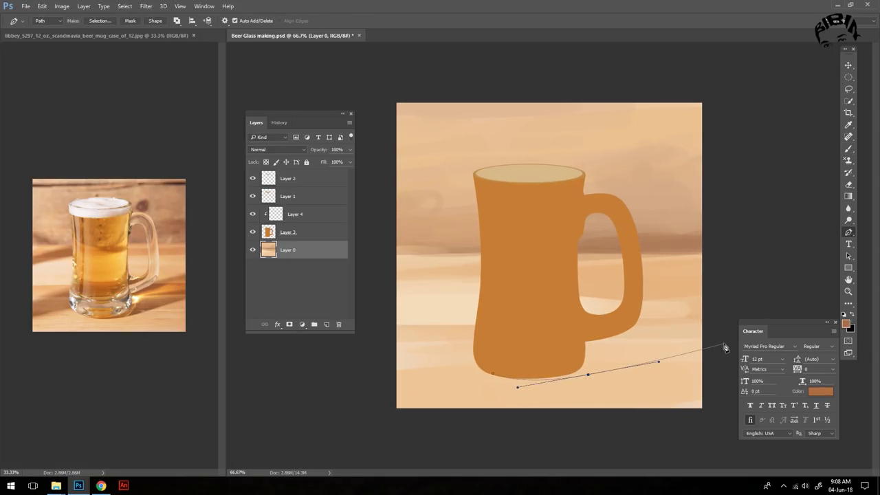
# Outline the shadow right of the mug and fill it with a fading brown gradient
pyautogui.click(726, 347)
pyautogui.click(715, 294)
pyautogui.click(517, 387)
pyautogui.hotkey('ctrl', 'Return')
pyautogui.press('g')
pyautogui.moveTo(642, 385); pyautogui.dragTo(640, 367)
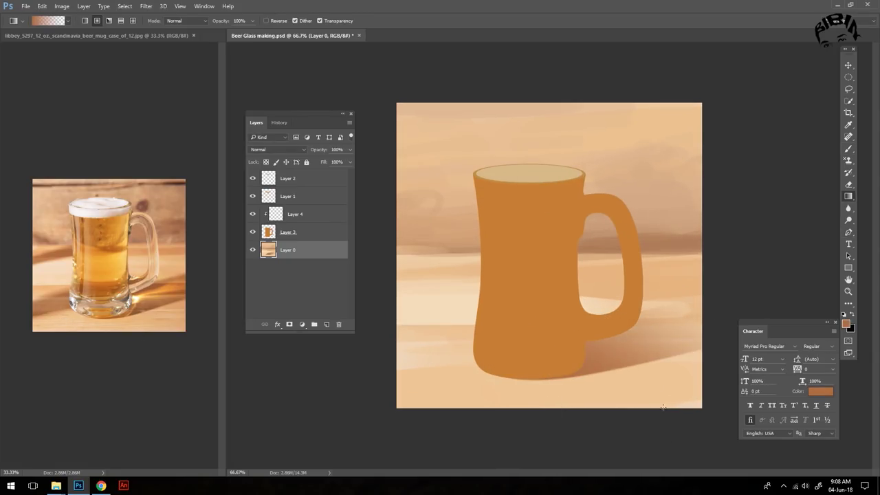
# Brush a darker shadow right of the handle and diagonal shadow strokes left of the base
pyautogui.press('b')
pyautogui.moveTo(683, 305); pyautogui.dragTo(634, 313)
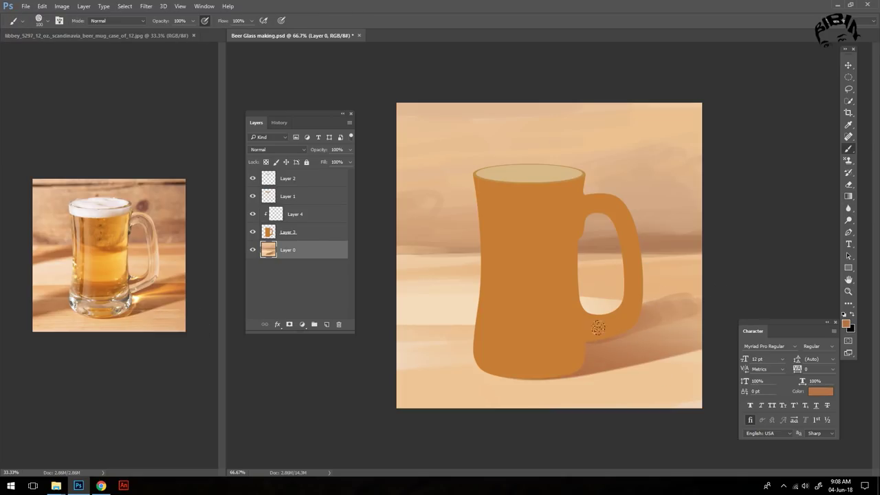
pyautogui.moveTo(403, 353); pyautogui.dragTo(474, 338)
pyautogui.keyDown('alt'); pyautogui.click(486, 332); pyautogui.keyUp('alt')
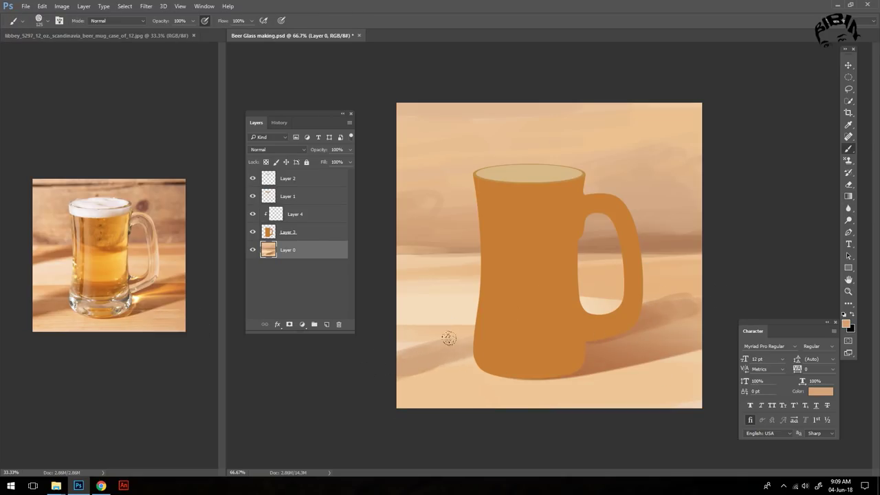
pyautogui.press('[')
pyautogui.press('[')
pyautogui.moveTo(465, 286); pyautogui.dragTo(399, 292)
pyautogui.moveTo(474, 265); pyautogui.dragTo(392, 275)
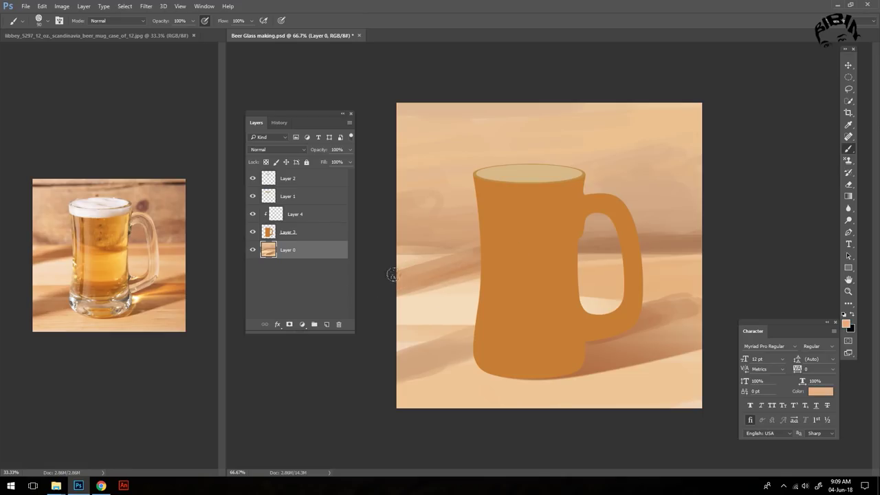
# Paint thin dark wood-grain lines across the top and a light stroke along the bottom
pyautogui.keyDown('alt'); pyautogui.click(148, 234); pyautogui.keyUp('alt')
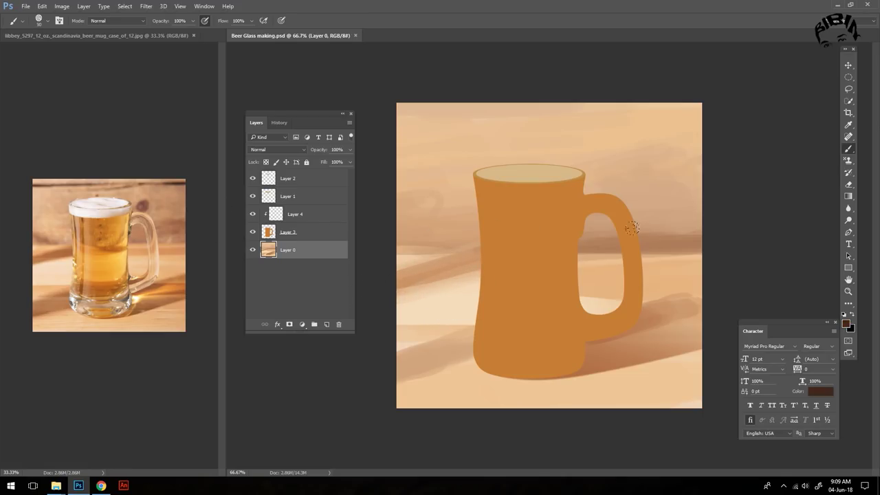
pyautogui.press('[')
pyautogui.press('[')
pyautogui.press('[')
pyautogui.moveTo(702, 124); pyautogui.dragTo(653, 129)
pyautogui.press('[')
pyautogui.press('[')
pyautogui.press('[')
pyautogui.moveTo(467, 125); pyautogui.dragTo(396, 128)
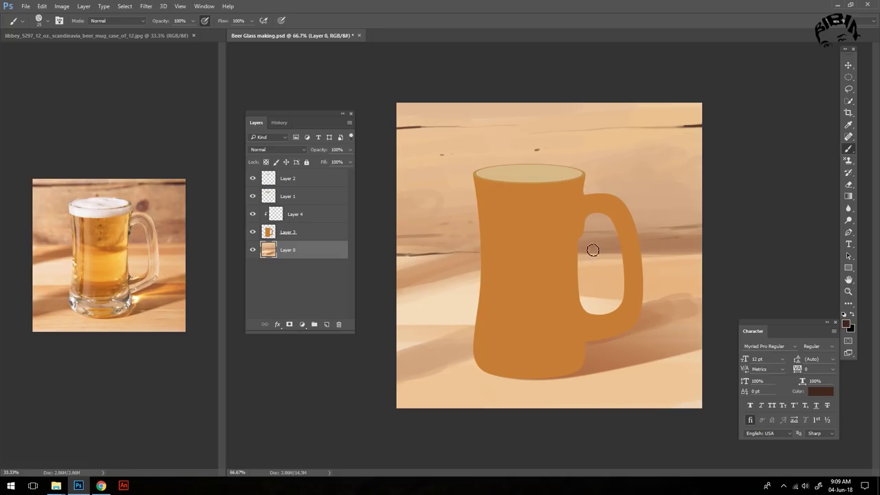
pyautogui.press('[')
pyautogui.press('[')
pyautogui.press('[')
pyautogui.press(']')
pyautogui.press(']')
pyautogui.press(']')
pyautogui.moveTo(447, 388); pyautogui.dragTo(671, 392)
pyautogui.keyDown('alt'); pyautogui.click(562, 377); pyautogui.keyUp('alt')
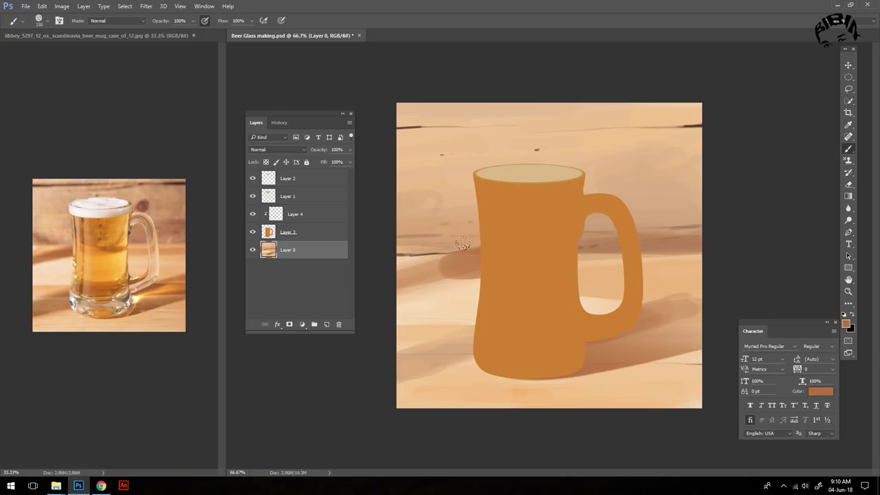
pyautogui.keyDown('alt'); pyautogui.click(440, 286); pyautogui.keyUp('alt')
# Duplicate the painted background layer and apply a Gaussian Blur to the copy
pyautogui.hotkey('ctrl', 'j')
pyautogui.hotkey('ctrl', 'alt', 'f')
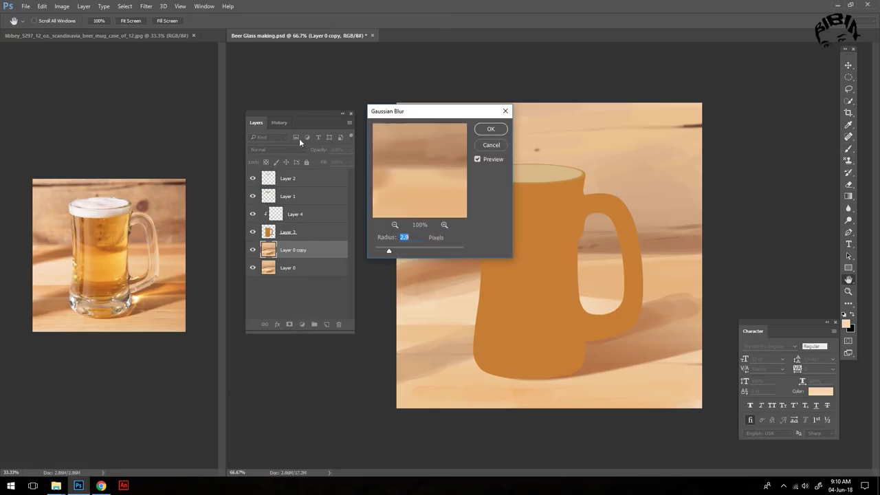
pyautogui.press('Return')
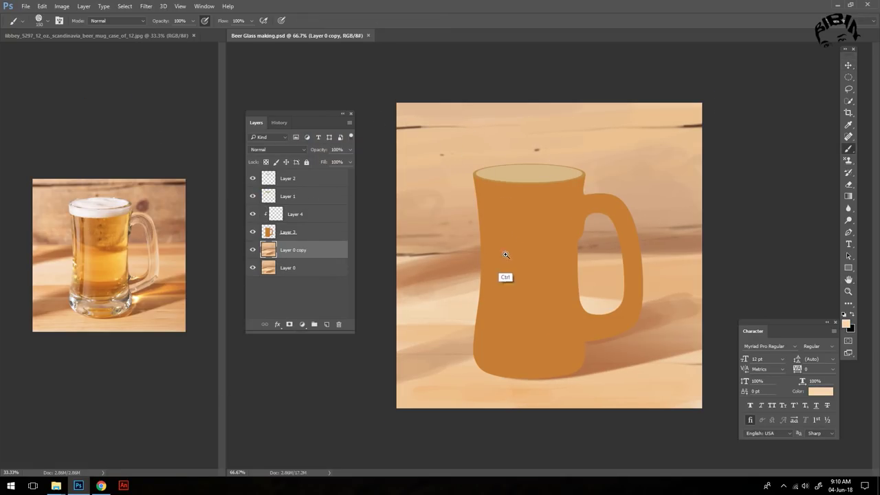
pyautogui.hotkey('ctrl', '+')
pyautogui.keyDown('ctrl'); pyautogui.click(445, 264); pyautogui.keyUp('ctrl')
# Paint golden beer highlights across the mug and pale cream foam along the rim
pyautogui.moveTo(574, 251)
pyautogui.mouseDown()
pyautogui.moveTo(519, 271)
pyautogui.moveTo(574, 275)
pyautogui.mouseUp()
pyautogui.moveTo(495, 309)
pyautogui.mouseDown()
pyautogui.moveTo(542, 285)
pyautogui.moveTo(574, 247)
pyautogui.mouseUp()
pyautogui.keyDown('alt'); pyautogui.click(107, 213); pyautogui.keyUp('alt')
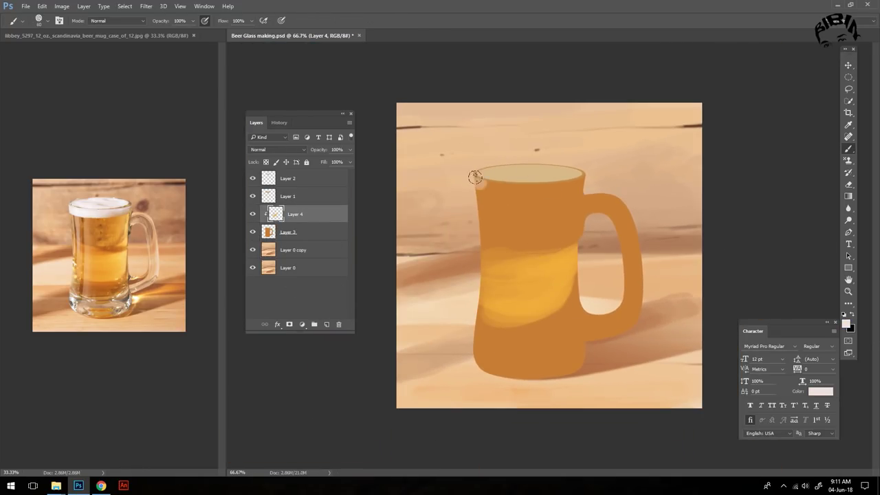
pyautogui.moveTo(474, 180)
pyautogui.mouseDown()
pyautogui.moveTo(530, 187)
pyautogui.moveTo(581, 175)
pyautogui.moveTo(477, 196)
pyautogui.mouseUp()
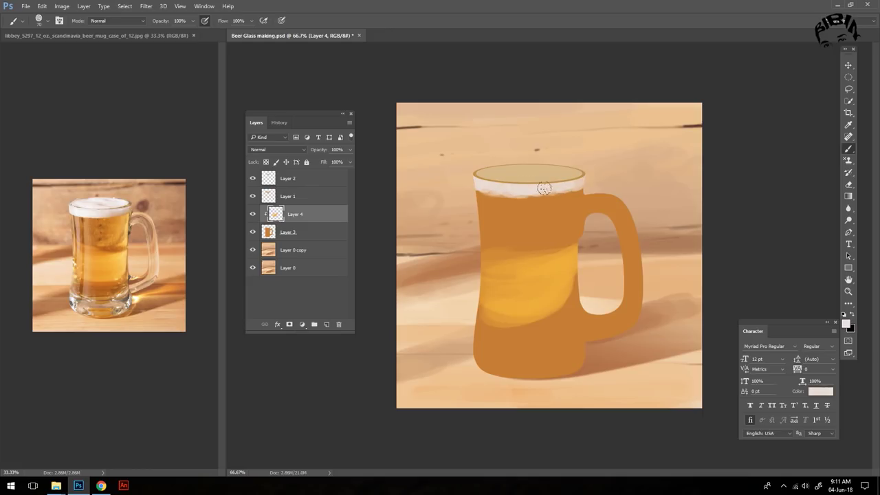
pyautogui.moveTo(531, 192); pyautogui.dragTo(581, 185)
# Shade the upper and lower beer with darker orange sampled from the reference
pyautogui.keyDown('alt'); pyautogui.click(80, 237); pyautogui.keyUp('alt')
pyautogui.moveTo(481, 199); pyautogui.dragTo(519, 221)
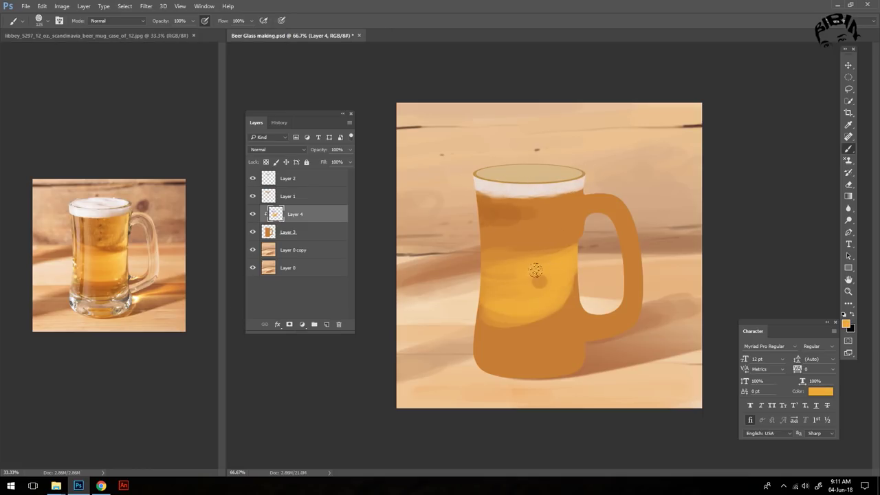
pyautogui.keyDown('alt'); pyautogui.click(536, 279); pyautogui.keyUp('alt')
pyautogui.keyDown('alt'); pyautogui.click(491, 260); pyautogui.keyUp('alt')
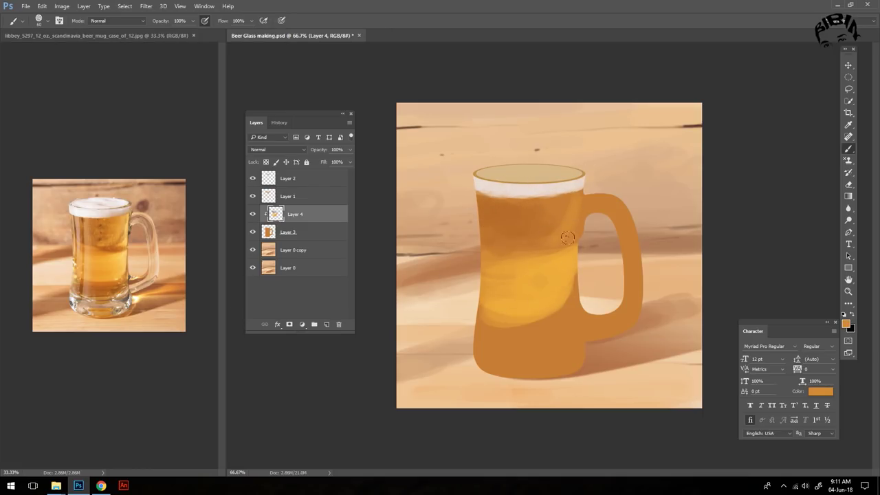
pyautogui.keyDown('alt'); pyautogui.click(102, 314); pyautogui.keyUp('alt')
pyautogui.moveTo(481, 323); pyautogui.dragTo(536, 321)
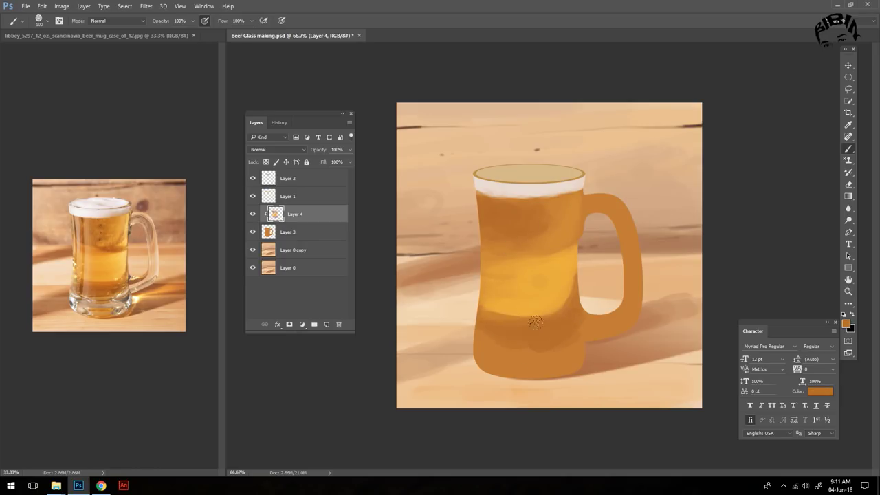
# Paint translucent pale tan glass across the mug's base
pyautogui.press('d')
pyautogui.press('x')
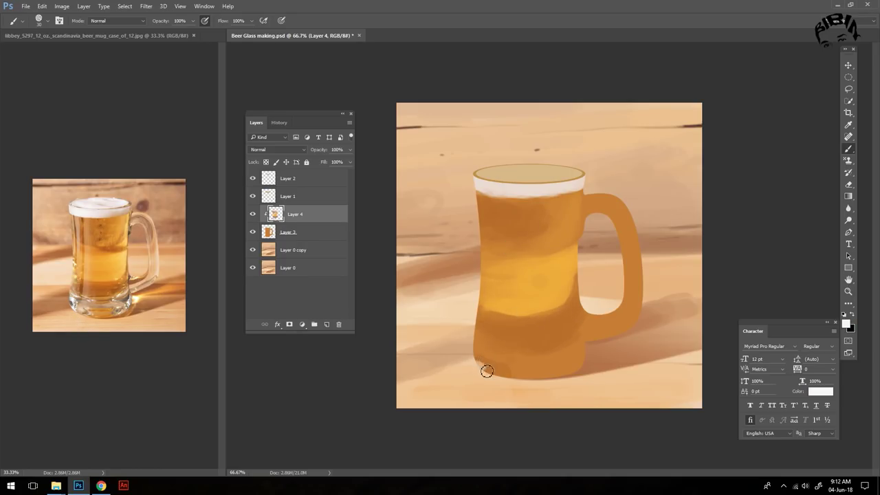
pyautogui.keyDown('alt'); pyautogui.click(482, 356); pyautogui.keyUp('alt')
pyautogui.moveTo(484, 361); pyautogui.dragTo(588, 354)
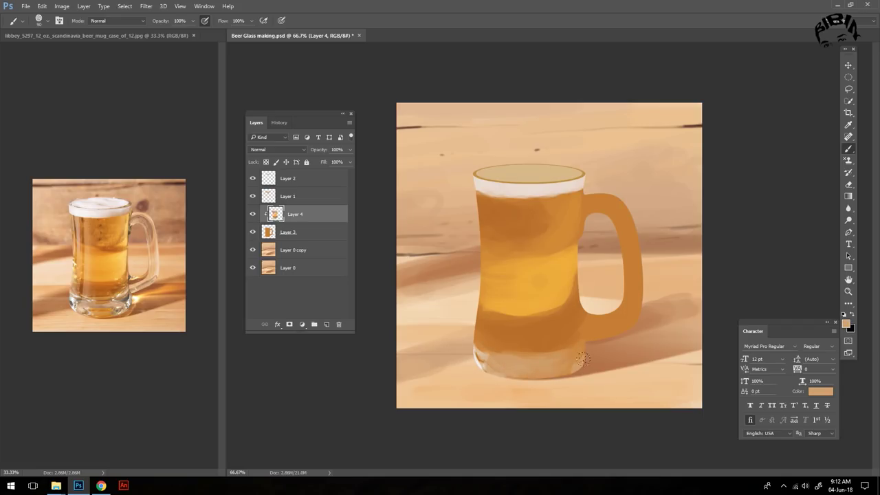
pyautogui.press(']')
pyautogui.press(']')
pyautogui.press(']')
# Paint pale pink-tan glassy strokes down the handle and lighten its outer edge with tan
pyautogui.keyDown('alt'); pyautogui.click(558, 192); pyautogui.keyUp('alt')
pyautogui.moveTo(586, 198); pyautogui.dragTo(587, 333)
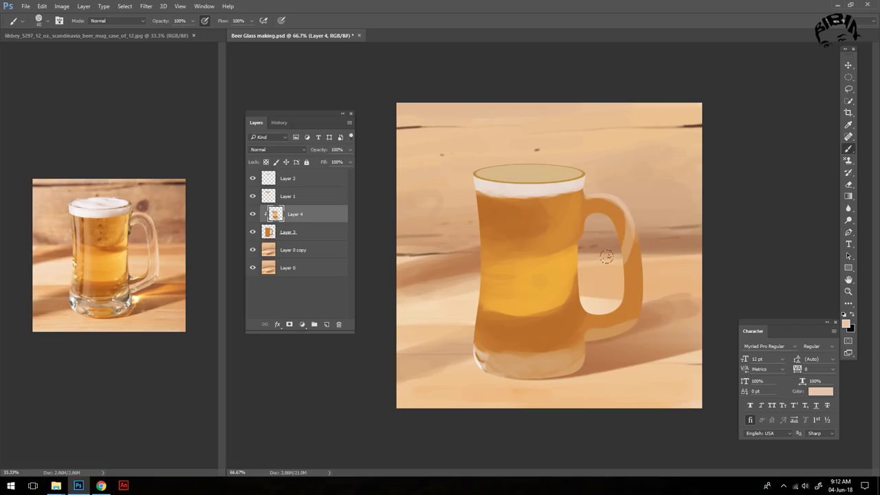
pyautogui.keyDown('alt'); pyautogui.click(605, 311); pyautogui.keyUp('alt')
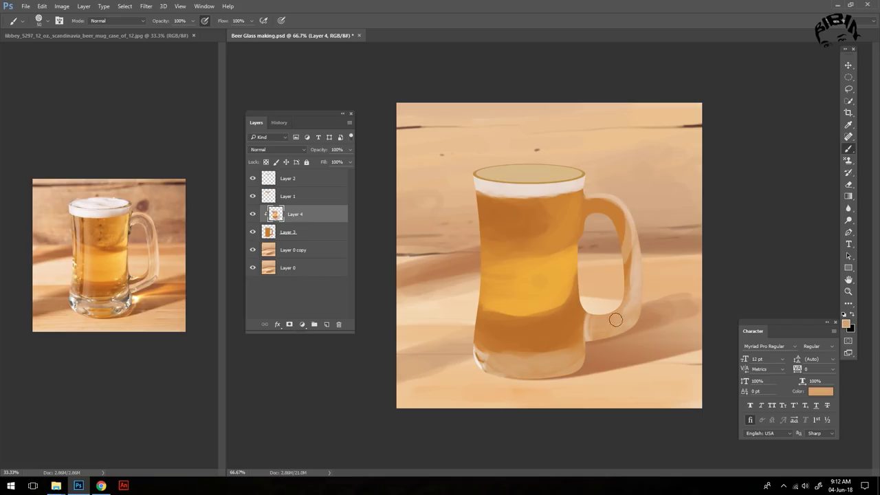
pyautogui.moveTo(605, 316); pyautogui.dragTo(627, 258)
pyautogui.keyDown('alt'); pyautogui.click(593, 220); pyautogui.keyUp('alt')
pyautogui.keyDown('alt'); pyautogui.click(581, 321); pyautogui.keyUp('alt')
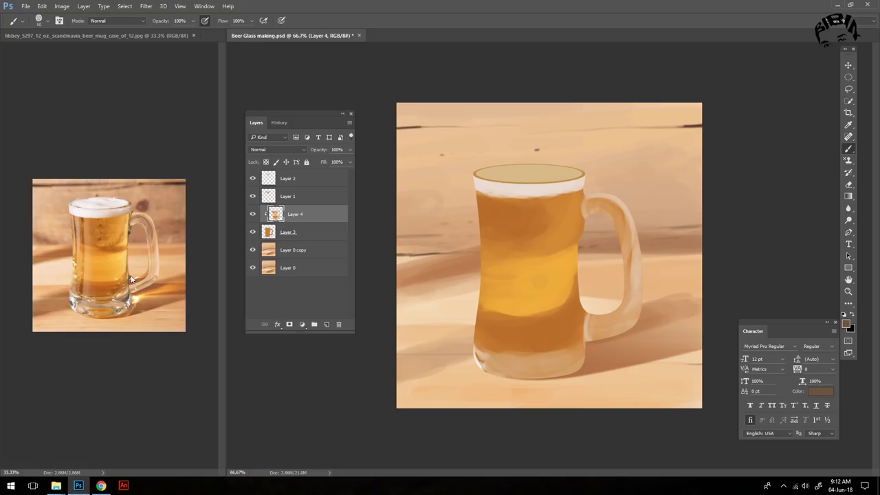
pyautogui.hotkey('ctrl', '+')
pyautogui.hotkey('ctrl', '+')
# Paint a thick dark edge down the mug's side and inside the handle joint
pyautogui.moveTo(565, 270); pyautogui.dragTo(554, 328)
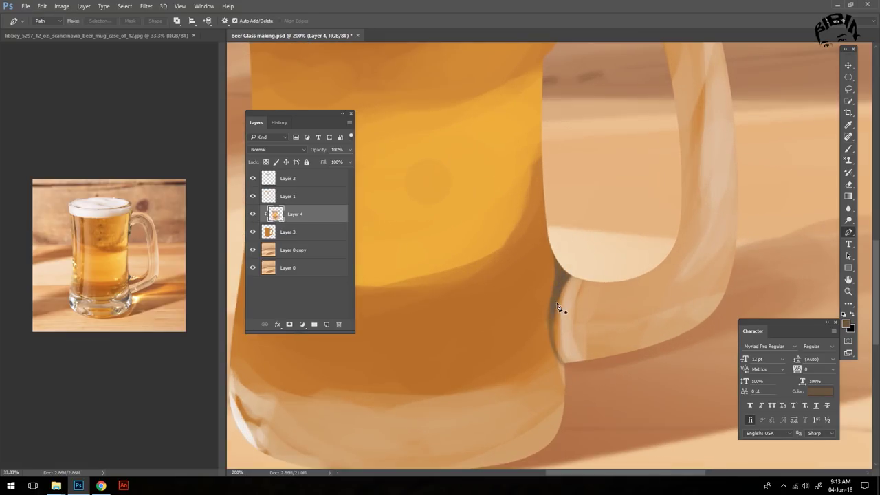
pyautogui.moveTo(570, 176); pyautogui.dragTo(124, 232)
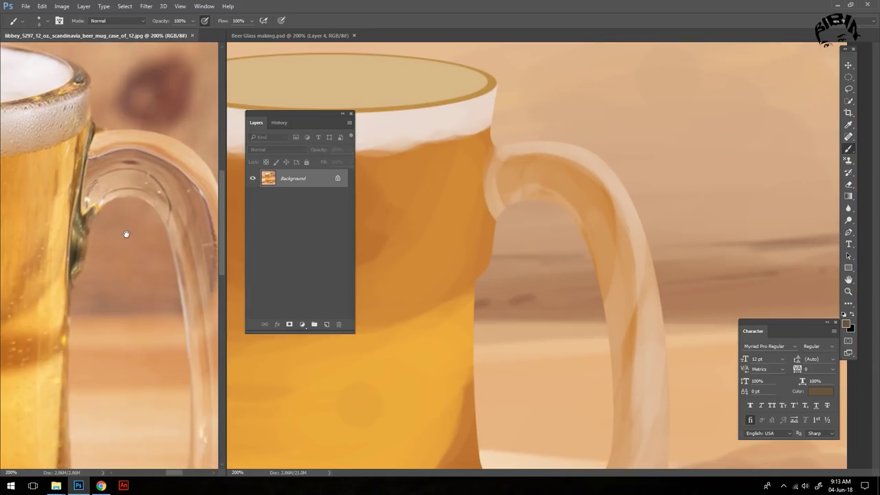
pyautogui.moveTo(493, 153); pyautogui.dragTo(485, 270)
pyautogui.moveTo(488, 202); pyautogui.dragTo(474, 275)
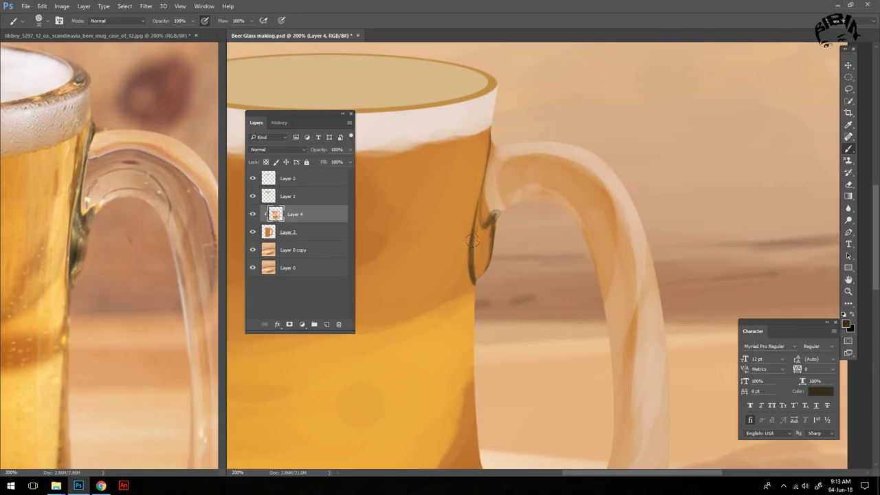
pyautogui.moveTo(482, 226); pyautogui.dragTo(473, 279)
pyautogui.moveTo(493, 133)
pyautogui.mouseDown()
pyautogui.moveTo(486, 231)
pyautogui.moveTo(564, 181)
pyautogui.moveTo(605, 289)
pyautogui.mouseUp()
# Lighten the handle's top curve with reference peach and shade its inner curve brown
pyautogui.hotkey('ctrl', 'Tab')
pyautogui.hotkey('ctrl', 'Tab')
pyautogui.keyDown('alt'); pyautogui.click(82, 222); pyautogui.keyUp('alt')
pyautogui.moveTo(484, 180)
pyautogui.mouseDown()
pyautogui.moveTo(495, 170)
pyautogui.moveTo(569, 153)
pyautogui.moveTo(615, 219)
pyautogui.mouseUp()
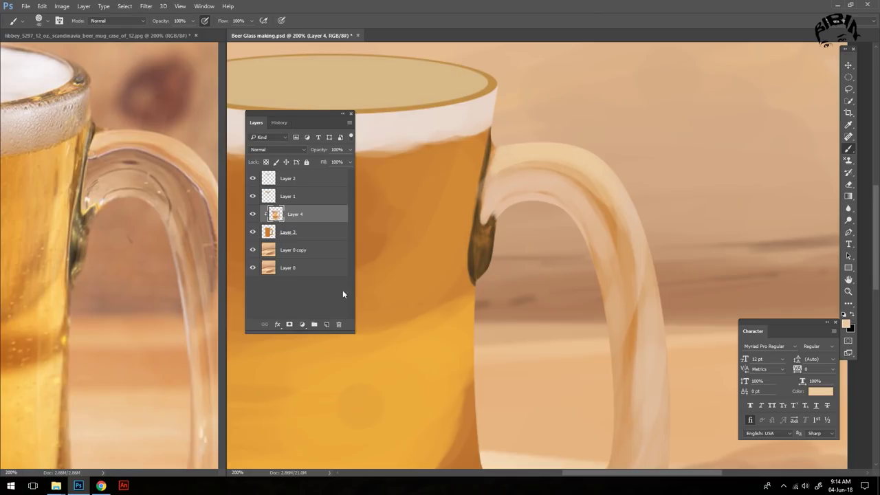
pyautogui.keyDown('alt'); pyautogui.click(105, 158); pyautogui.keyUp('alt')
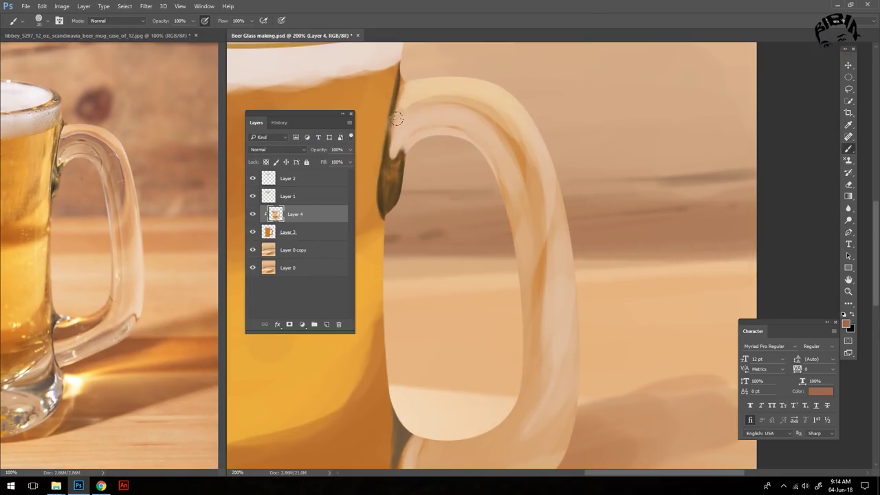
pyautogui.moveTo(395, 141)
pyautogui.mouseDown()
pyautogui.moveTo(482, 120)
pyautogui.moveTo(519, 207)
pyautogui.mouseUp()
pyautogui.moveTo(495, 131); pyautogui.dragTo(512, 241)
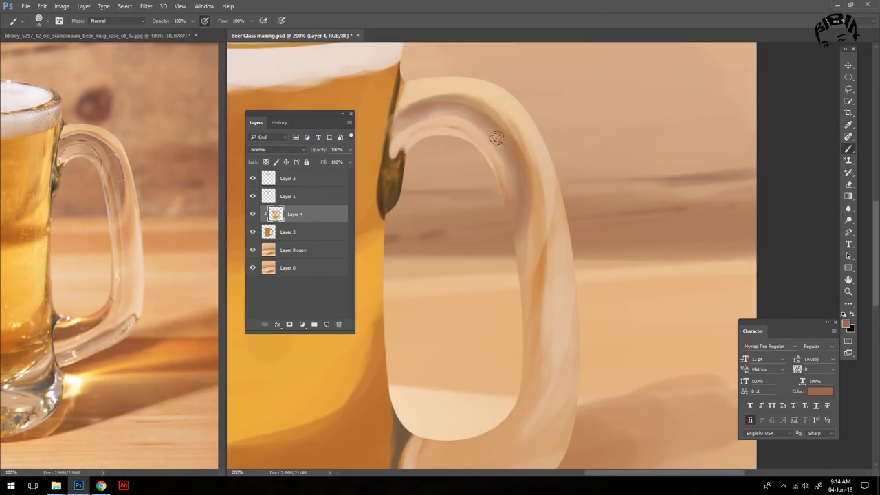
# Paint light peach strokes along the handle's right side
pyautogui.keyDown('alt'); pyautogui.click(544, 172); pyautogui.keyUp('alt')
pyautogui.moveTo(557, 299); pyautogui.dragTo(532, 255)
pyautogui.press('Return')
pyautogui.moveTo(387, 59)
pyautogui.mouseDown()
pyautogui.moveTo(381, 121)
pyautogui.moveTo(509, 148)
pyautogui.mouseUp()
pyautogui.scroll(-3, 527, 207)
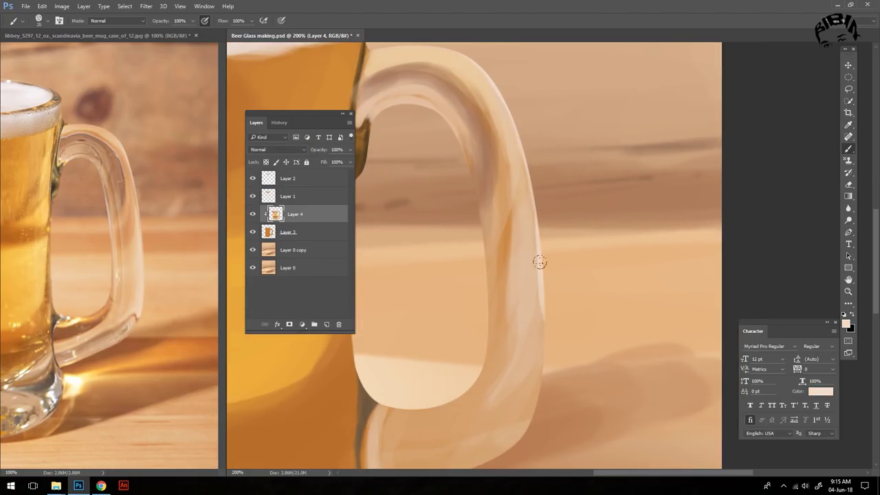
pyautogui.moveTo(538, 259); pyautogui.dragTo(560, 346)
# Darken the handle's inner curve with dark brown
pyautogui.keyDown('alt'); pyautogui.click(506, 200); pyautogui.keyUp('alt')
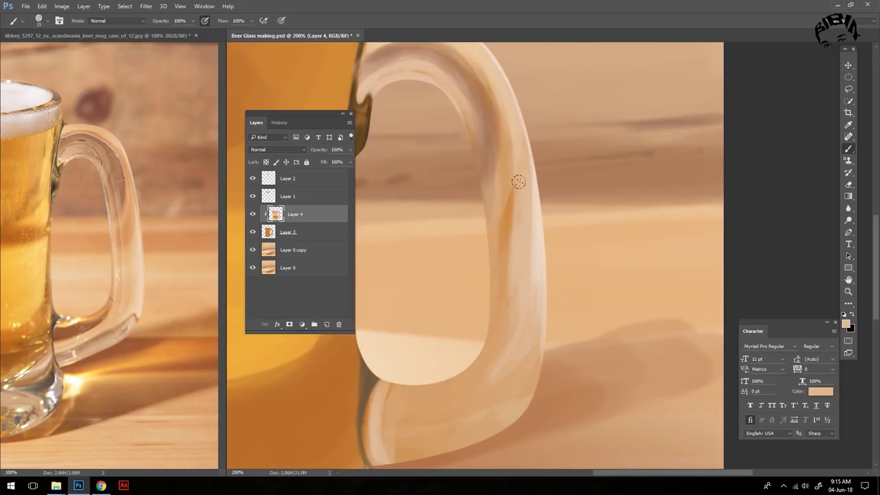
pyautogui.hscroll(-2, 495, 152)
pyautogui.scroll(3, 501, 298)
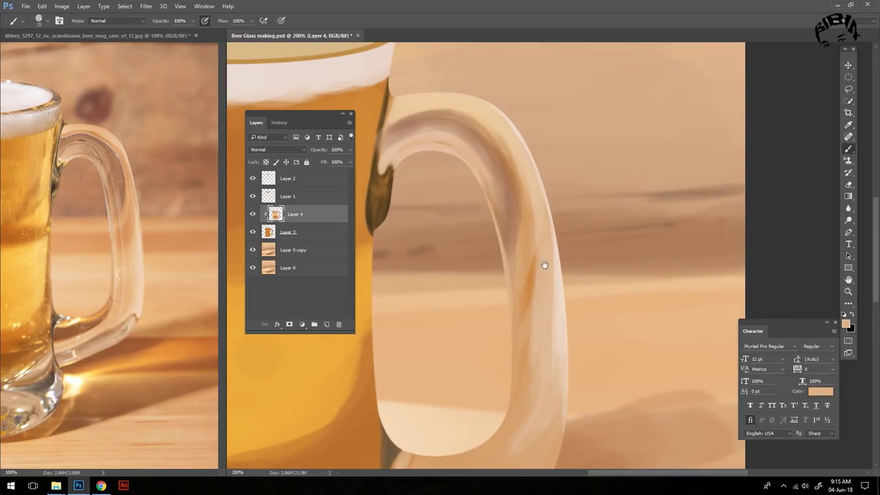
pyautogui.keyDown('alt'); pyautogui.click(544, 261); pyautogui.keyUp('alt')
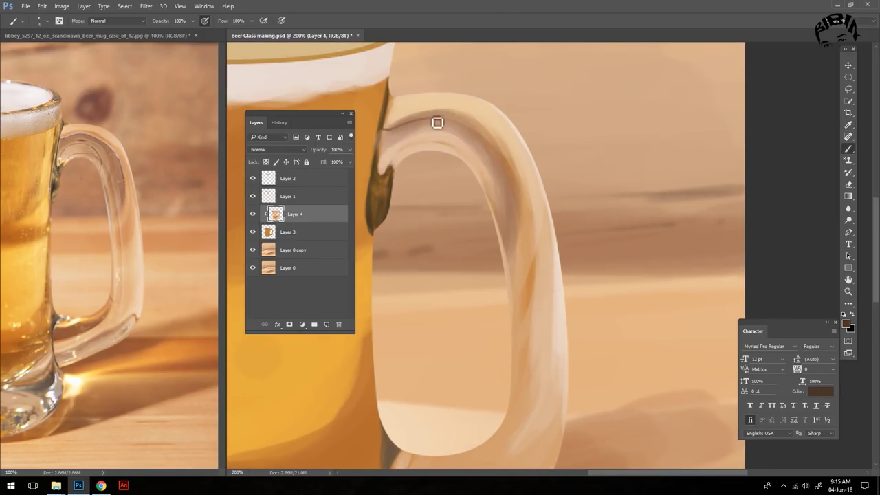
pyautogui.moveTo(438, 122); pyautogui.dragTo(533, 254)
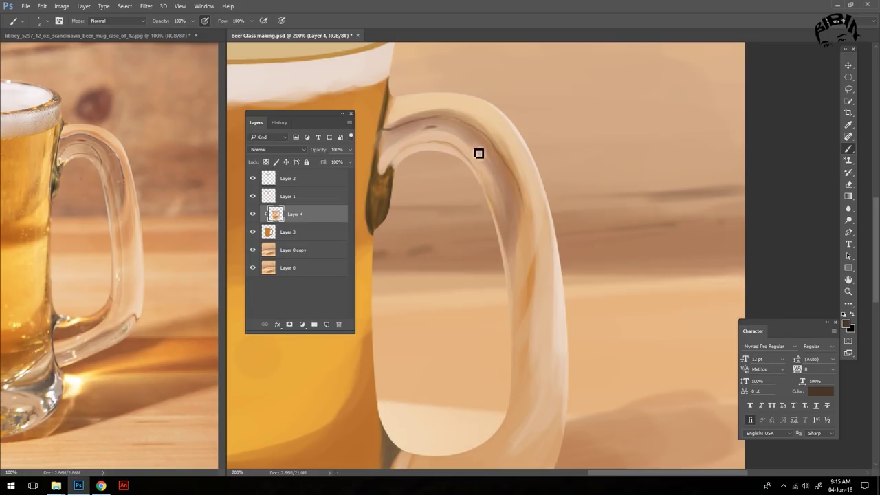
# Lighten the outer part of the handle with light peach
pyautogui.keyDown('alt'); pyautogui.click(514, 213); pyautogui.keyUp('alt')
pyautogui.scroll(-2, 503, 149)
pyautogui.scroll(-2, 519, 192)
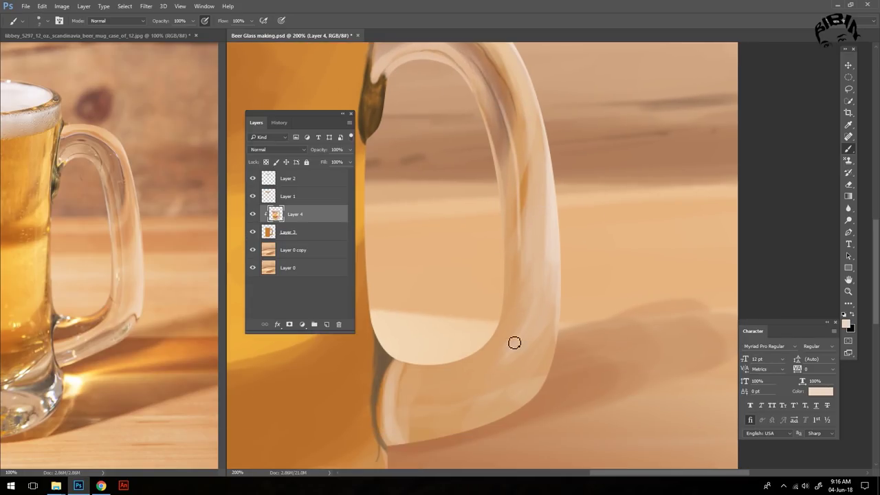
pyautogui.keyDown('alt'); pyautogui.click(530, 200); pyautogui.keyUp('alt')
pyautogui.keyDown('alt'); pyautogui.click(527, 284); pyautogui.keyUp('alt')
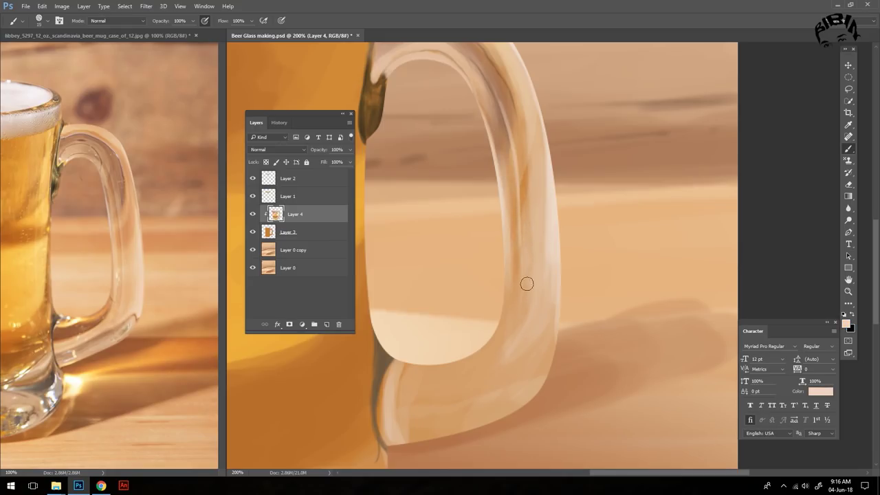
pyautogui.moveTo(527, 284); pyautogui.dragTo(525, 141)
# Darken the handle's lower inner curve with brown and brighten its lower edge
pyautogui.moveTo(520, 349); pyautogui.dragTo(531, 316)
pyautogui.moveTo(396, 353); pyautogui.dragTo(515, 304)
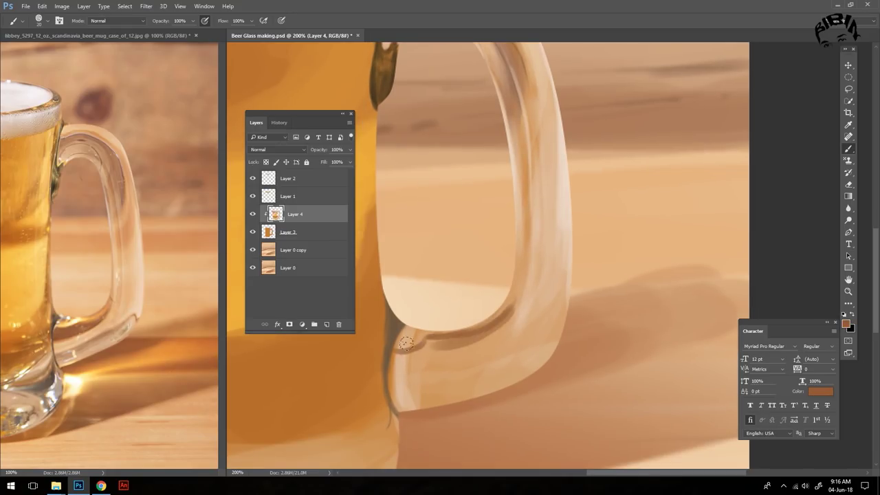
pyautogui.keyDown('alt'); pyautogui.click(399, 356); pyautogui.keyUp('alt')
pyautogui.moveTo(399, 356); pyautogui.dragTo(424, 344)
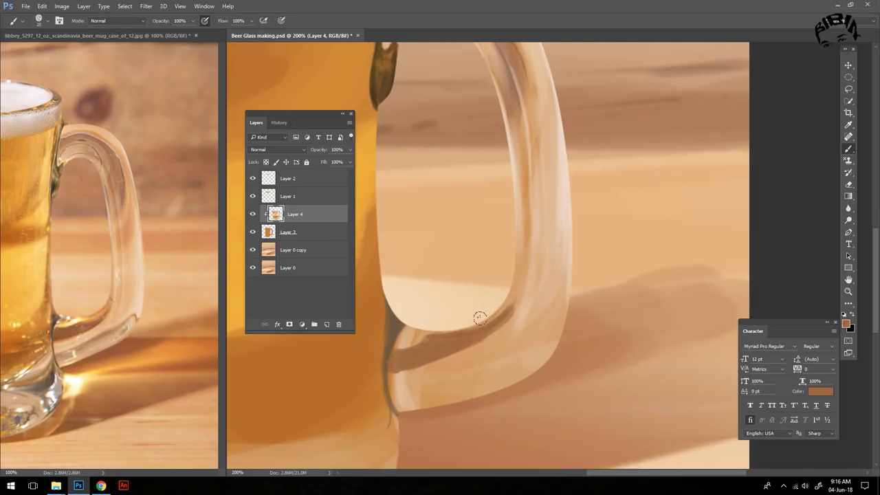
pyautogui.moveTo(395, 381)
pyautogui.mouseDown()
pyautogui.moveTo(494, 357)
pyautogui.moveTo(399, 397)
pyautogui.mouseUp()
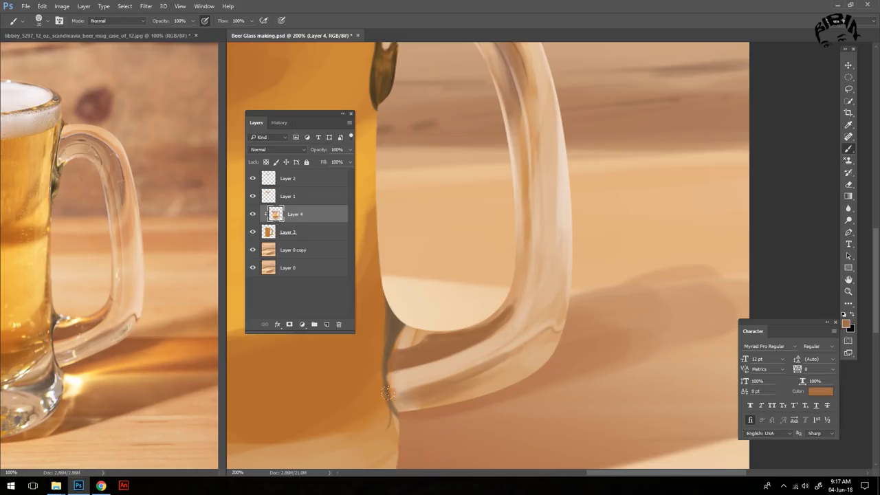
# Add a light yellow highlight inside the lower curve and a pale pink right edge
pyautogui.keyDown('alt'); pyautogui.click(84, 316); pyautogui.keyUp('alt')
pyautogui.moveTo(428, 334); pyautogui.dragTo(488, 322)
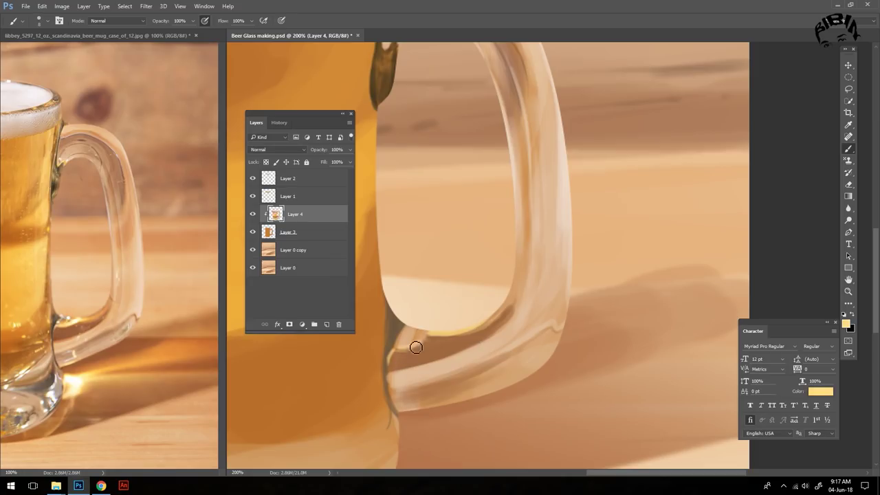
pyautogui.keyDown('alt'); pyautogui.click(421, 336); pyautogui.keyUp('alt')
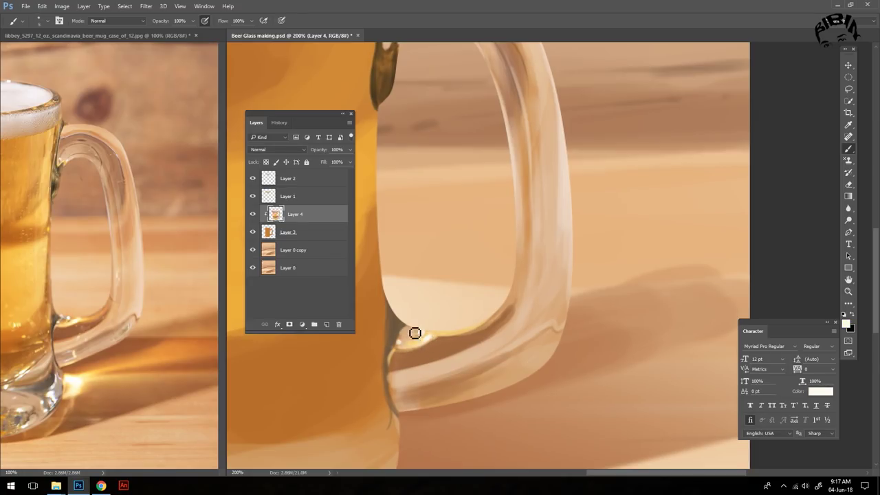
pyautogui.keyDown('alt'); pyautogui.click(506, 334); pyautogui.keyUp('alt')
pyautogui.keyDown('alt'); pyautogui.click(81, 419); pyautogui.keyUp('alt')
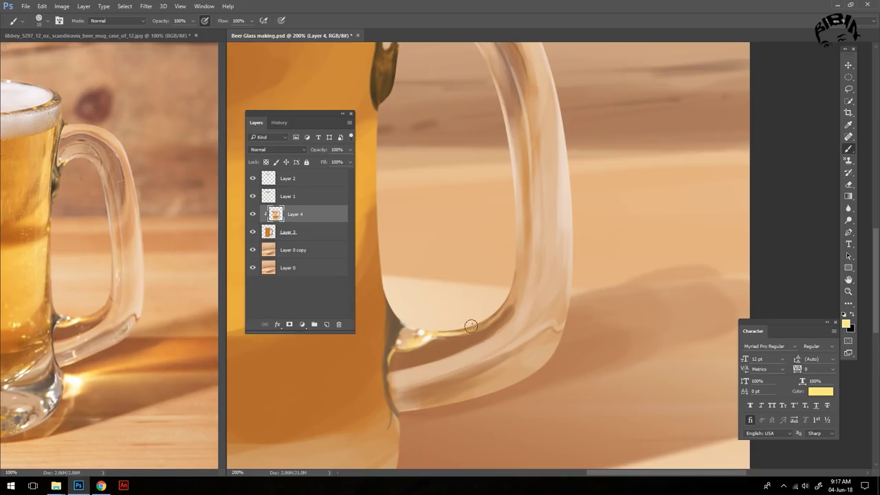
pyautogui.keyDown('alt'); pyautogui.click(497, 319); pyautogui.keyUp('alt')
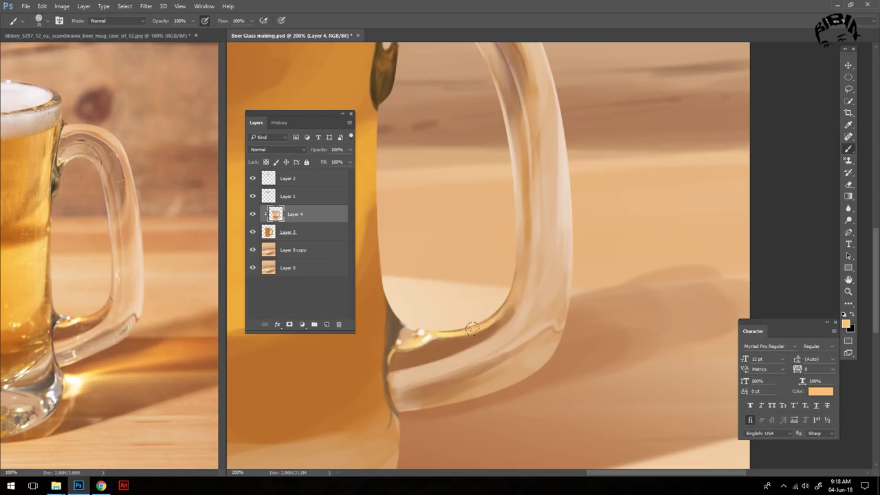
pyautogui.keyDown('alt'); pyautogui.click(514, 301); pyautogui.keyUp('alt')
pyautogui.moveTo(543, 323)
pyautogui.mouseDown()
pyautogui.moveTo(562, 193)
pyautogui.moveTo(541, 170)
pyautogui.mouseUp()
# Paint a brownish tone along the handle's lower curve, then view the whole mug
pyautogui.press('h')
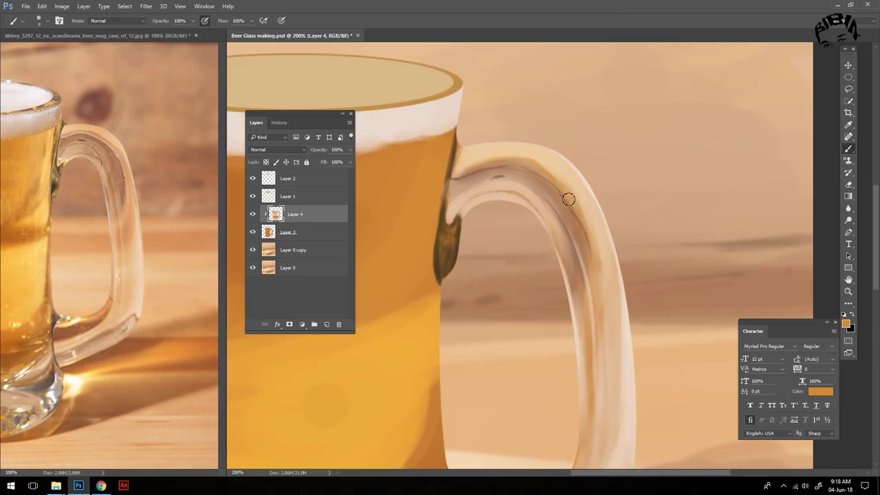
pyautogui.keyDown('alt'); pyautogui.click(615, 299); pyautogui.keyUp('alt')
pyautogui.press('h')
pyautogui.moveTo(615, 298); pyautogui.dragTo(497, 307)
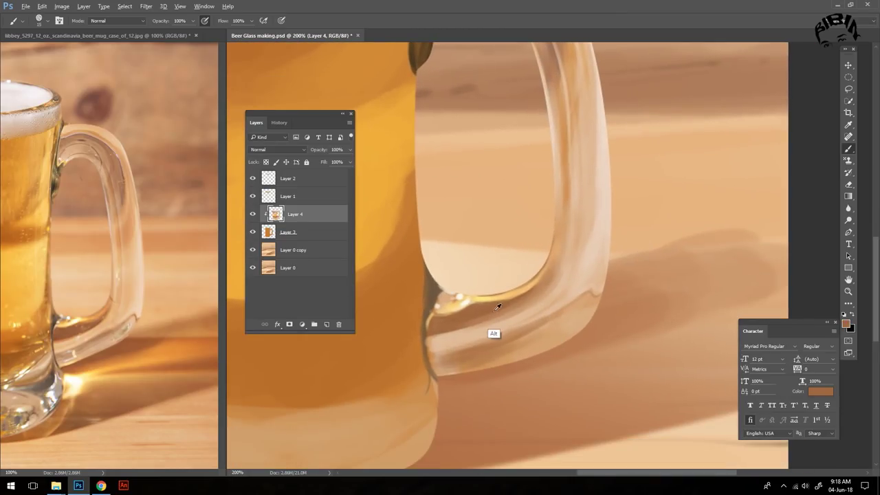
pyautogui.keyDown('alt'); pyautogui.click(492, 362); pyautogui.keyUp('alt')
pyautogui.keyDown('alt'); pyautogui.click(494, 347); pyautogui.keyUp('alt')
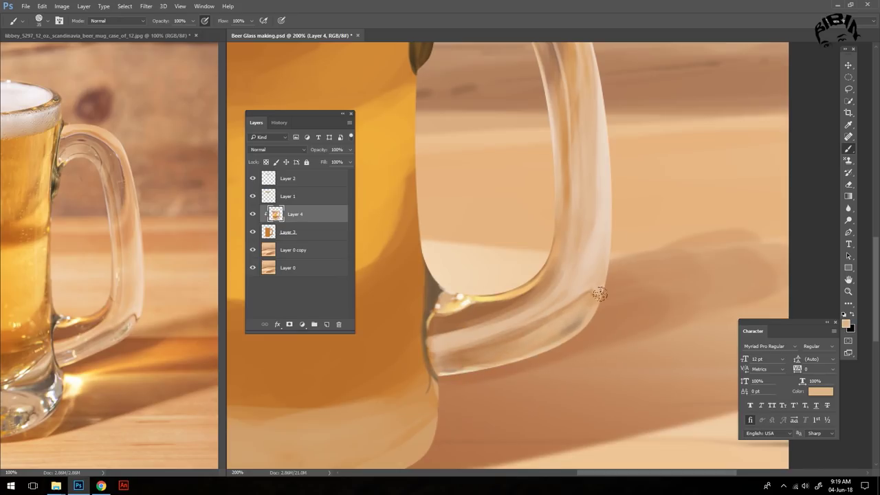
pyautogui.hotkey('ctrl', '-')
# Paint a greyish edge at the mug's lower right and a light stroke along the bottom
pyautogui.keyDown('alt'); pyautogui.click(548, 291); pyautogui.keyUp('alt')
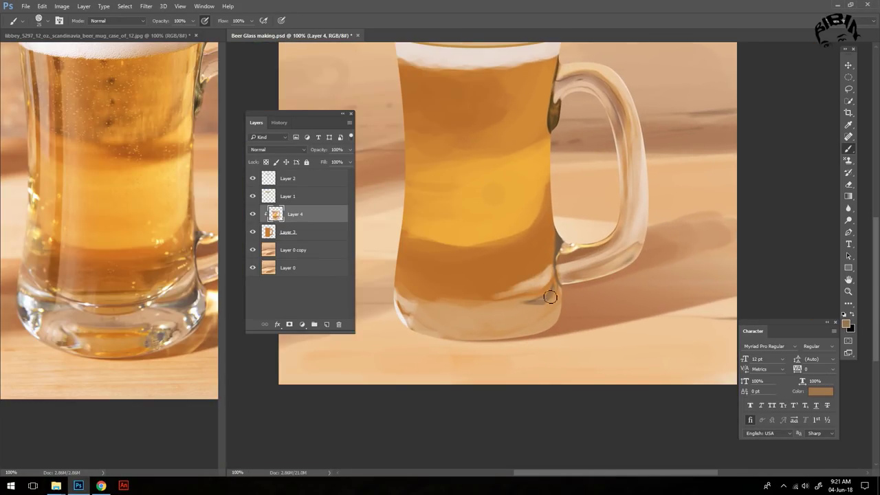
pyautogui.keyDown('alt'); pyautogui.click(552, 303); pyautogui.keyUp('alt')
pyautogui.moveTo(553, 297); pyautogui.dragTo(542, 330)
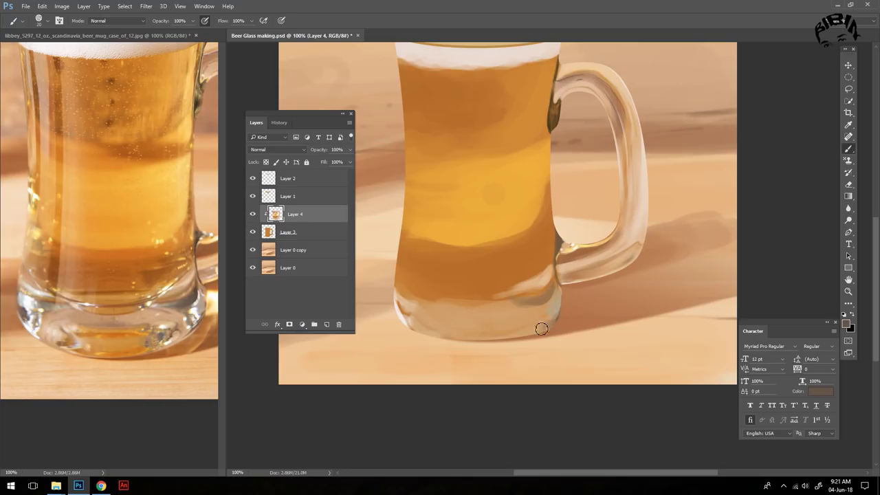
pyautogui.keyDown('alt'); pyautogui.click(410, 329); pyautogui.keyUp('alt')
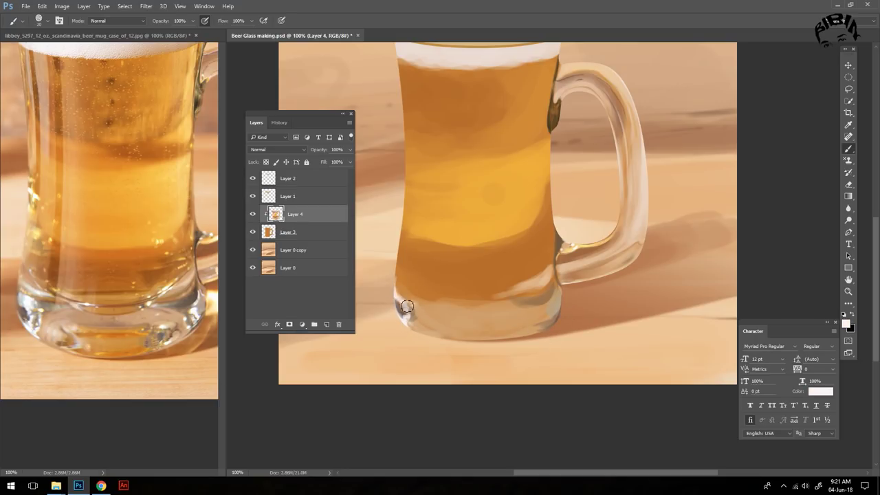
pyautogui.keyDown('alt'); pyautogui.click(430, 331); pyautogui.keyUp('alt')
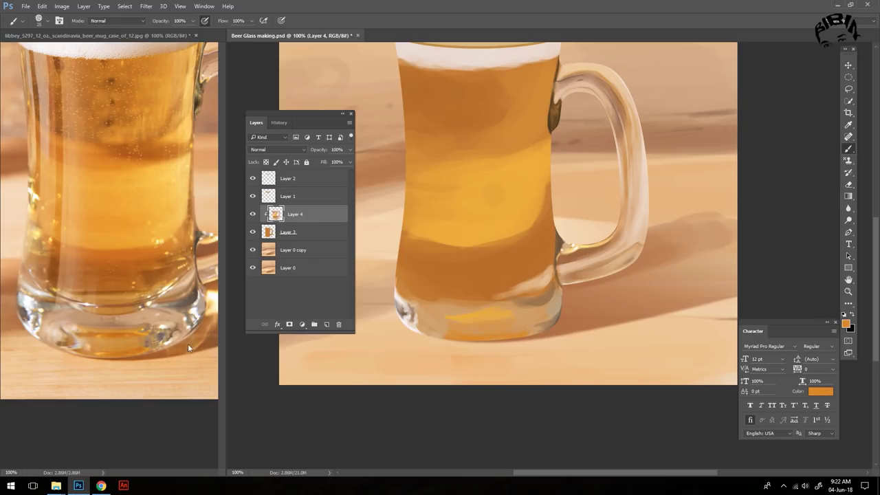
pyautogui.moveTo(529, 322); pyautogui.dragTo(469, 313)
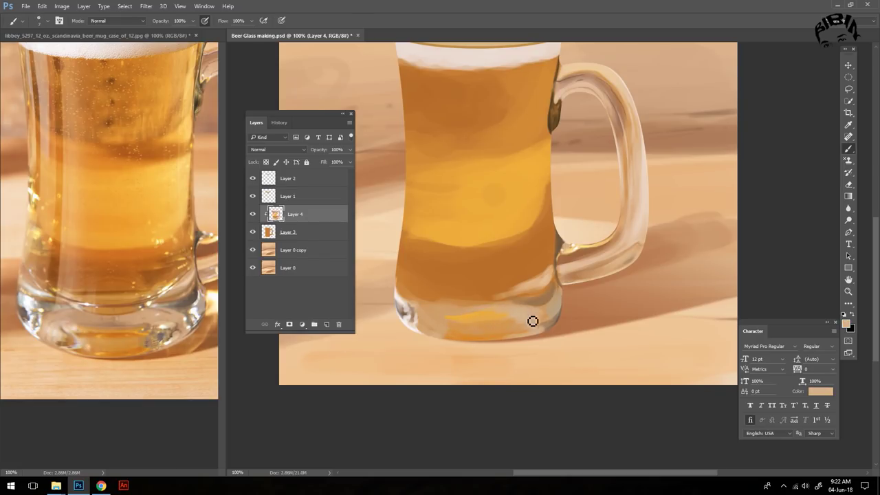
# Shrink the brush to size 10 and paint an orange reflection along the mug base
pyautogui.keyDown('alt'); pyautogui.click(526, 308); pyautogui.keyUp('alt')
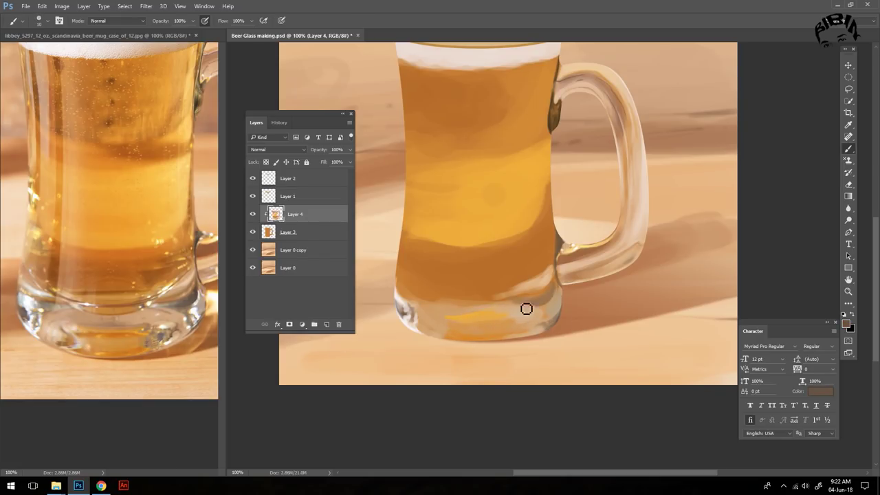
pyautogui.keyDown('alt'); pyautogui.click(560, 301); pyautogui.keyUp('alt')
pyautogui.press('[')
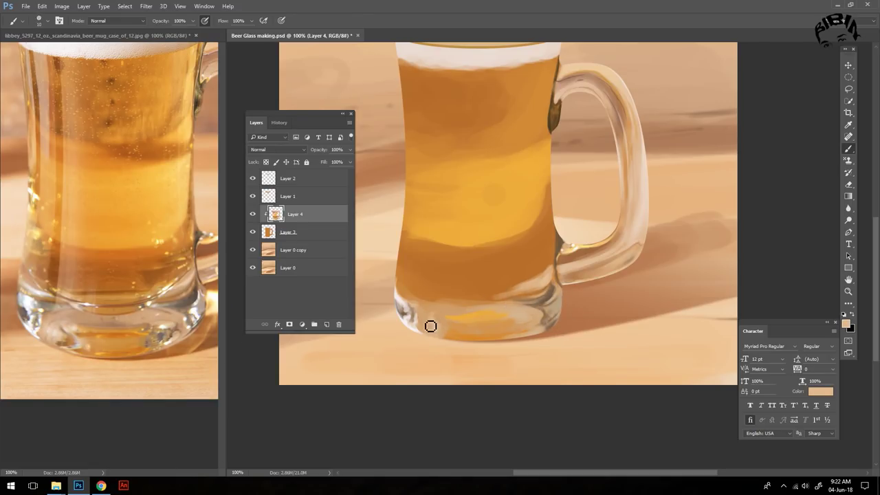
pyautogui.keyDown('alt'); pyautogui.click(444, 307); pyautogui.keyUp('alt')
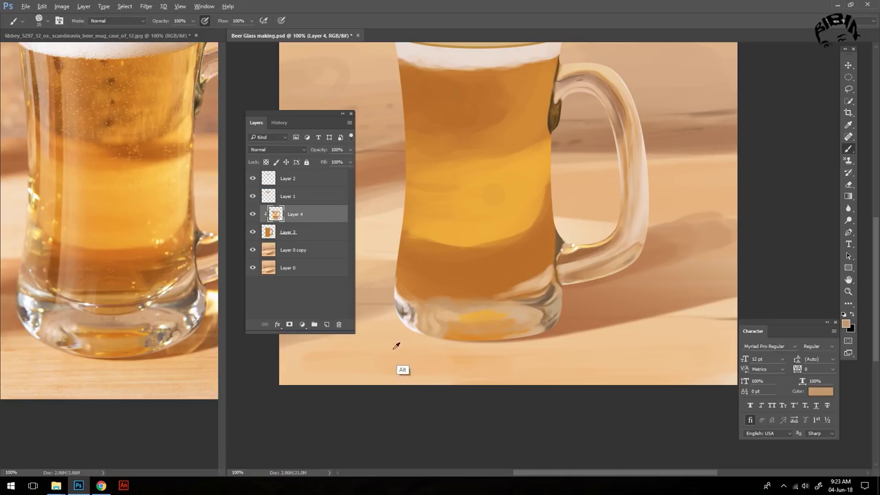
pyautogui.keyDown('alt'); pyautogui.click(457, 337); pyautogui.keyUp('alt')
pyautogui.keyDown('alt'); pyautogui.click(77, 350); pyautogui.keyUp('alt')
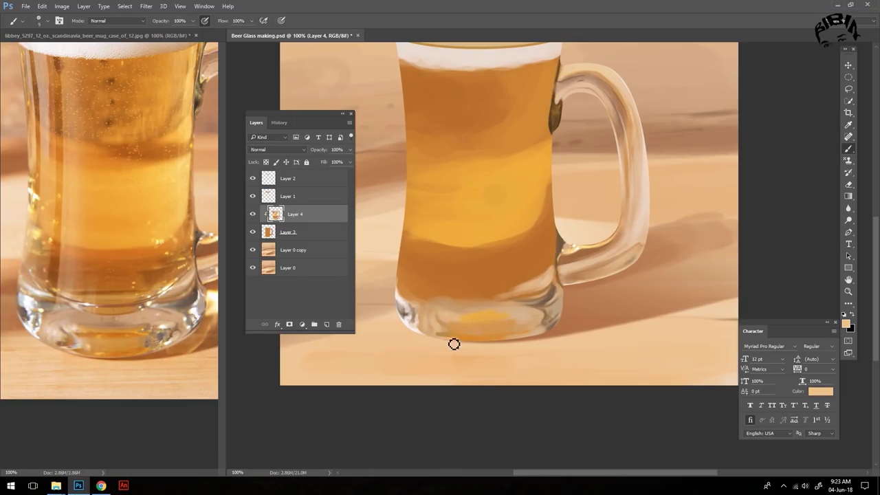
pyautogui.keyDown('alt'); pyautogui.click(491, 317); pyautogui.keyUp('alt')
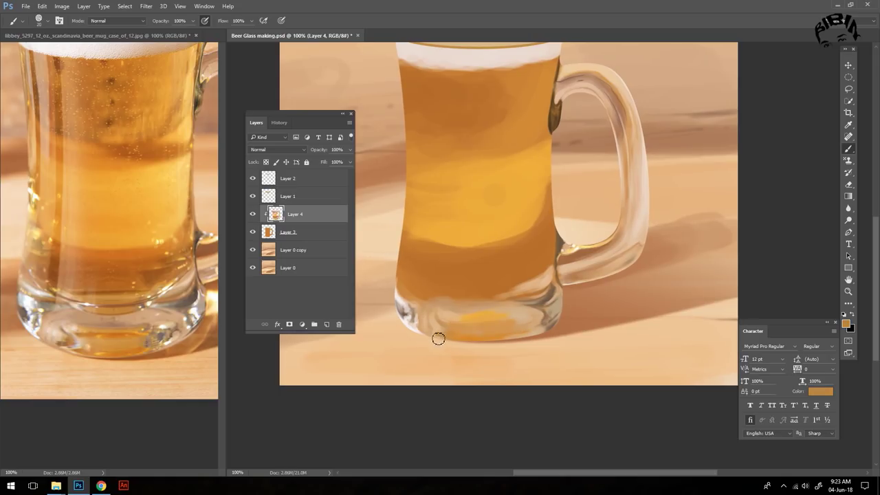
pyautogui.keyDown('alt'); pyautogui.click(74, 376); pyautogui.keyUp('alt')
pyautogui.keyDown('alt'); pyautogui.click(491, 318); pyautogui.keyUp('alt')
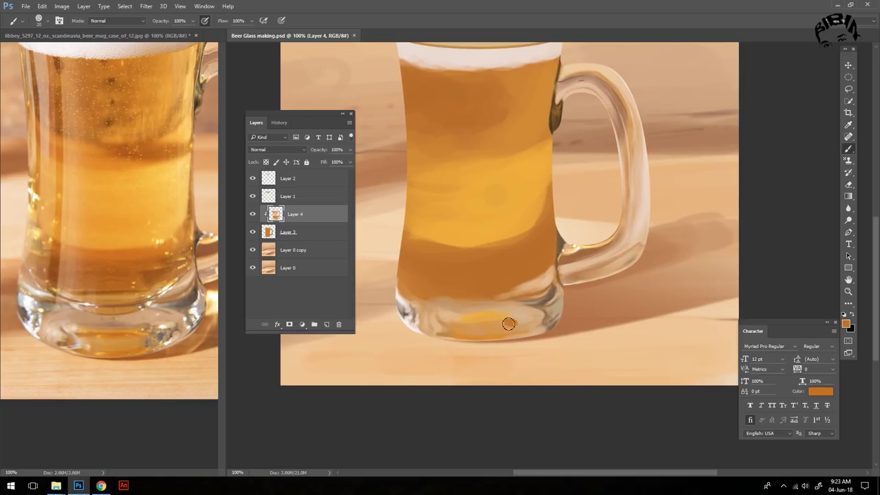
pyautogui.moveTo(450, 333)
pyautogui.mouseDown()
pyautogui.moveTo(515, 324)
pyautogui.moveTo(495, 325)
pyautogui.mouseUp()
# Lighten the orange base area and the lower-left glass base
pyautogui.keyDown('alt'); pyautogui.click(521, 329); pyautogui.keyUp('alt')
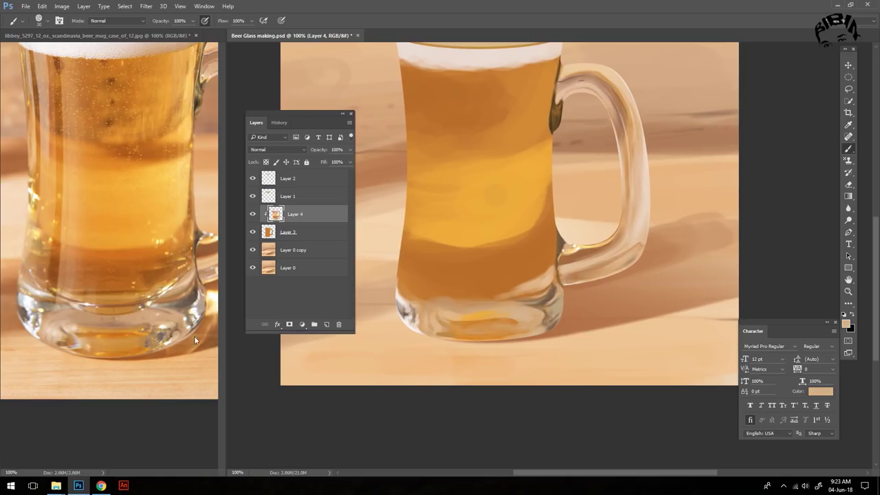
pyautogui.keyDown('alt'); pyautogui.click(40, 293); pyautogui.keyUp('alt')
pyautogui.moveTo(427, 297); pyautogui.dragTo(421, 302)
pyautogui.keyDown('alt'); pyautogui.click(447, 310); pyautogui.keyUp('alt')
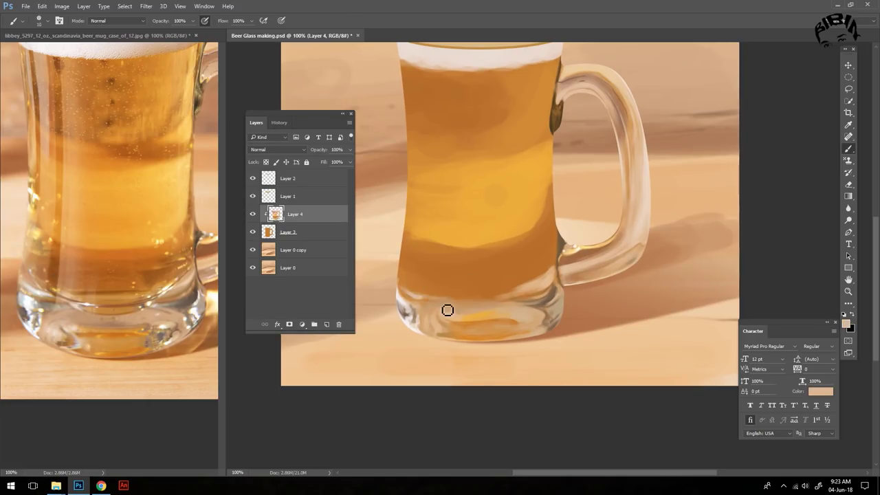
pyautogui.keyDown('alt'); pyautogui.click(400, 320); pyautogui.keyUp('alt')
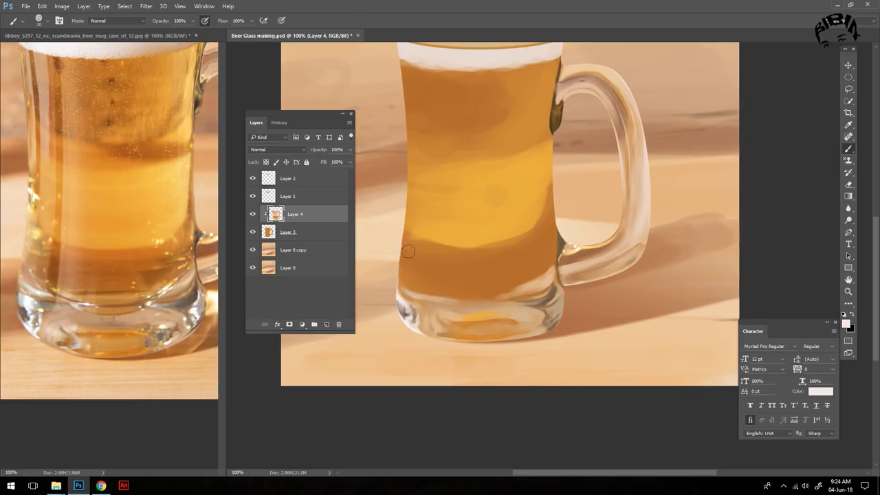
# Paint a brown band along the lower beer edge, then repaint it lighter orange
pyautogui.keyDown('alt'); pyautogui.click(406, 292); pyautogui.keyUp('alt')
pyautogui.keyDown('alt'); pyautogui.click(438, 304); pyautogui.keyUp('alt')
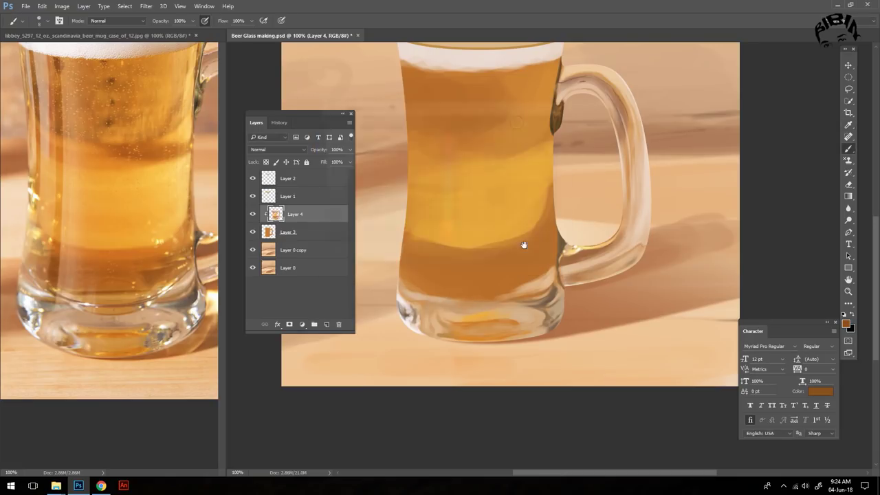
pyautogui.keyDown('alt'); pyautogui.click(461, 303); pyautogui.keyUp('alt')
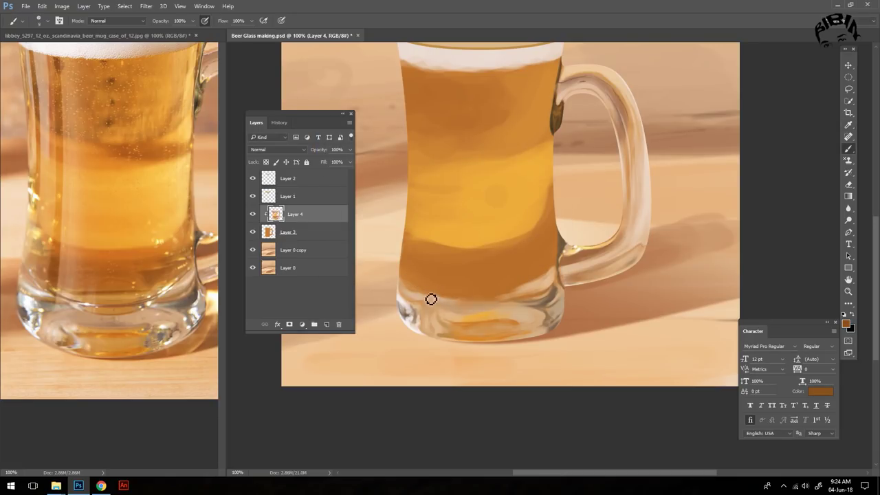
pyautogui.moveTo(431, 299)
pyautogui.mouseDown()
pyautogui.moveTo(491, 283)
pyautogui.moveTo(452, 306)
pyautogui.mouseUp()
pyautogui.keyDown('alt'); pyautogui.click(482, 275); pyautogui.keyUp('alt')
# Brighten the lower-left glass base with white
pyautogui.scroll(2, 403, 239)
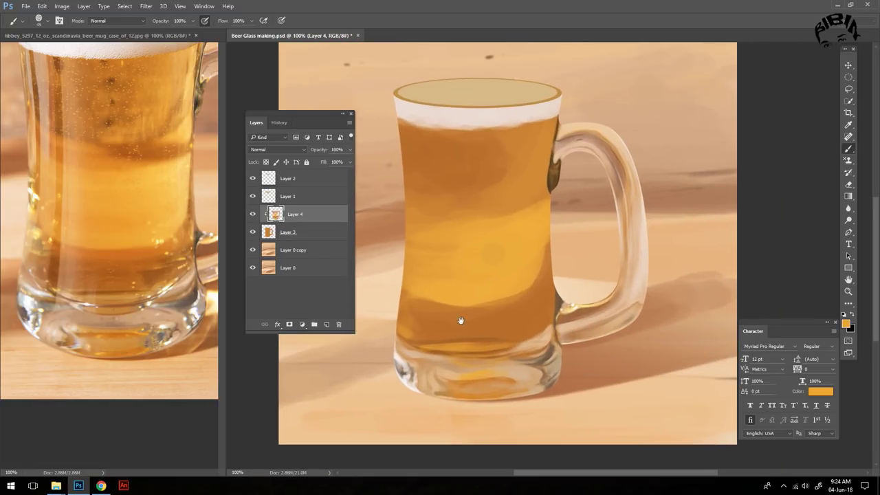
pyautogui.moveTo(509, 327); pyautogui.dragTo(543, 320)
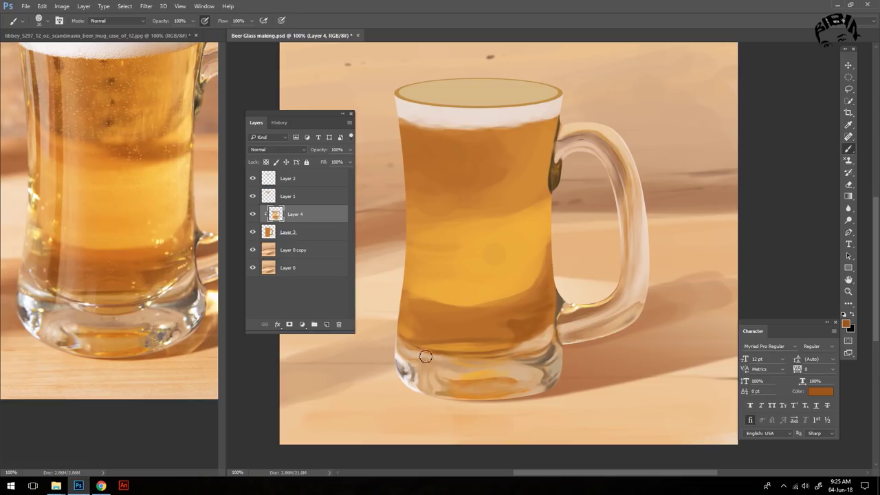
pyautogui.press('d')
pyautogui.press('x')
pyautogui.moveTo(415, 380)
pyautogui.mouseDown()
pyautogui.moveTo(425, 365)
pyautogui.moveTo(404, 365)
pyautogui.moveTo(455, 353)
pyautogui.mouseUp()
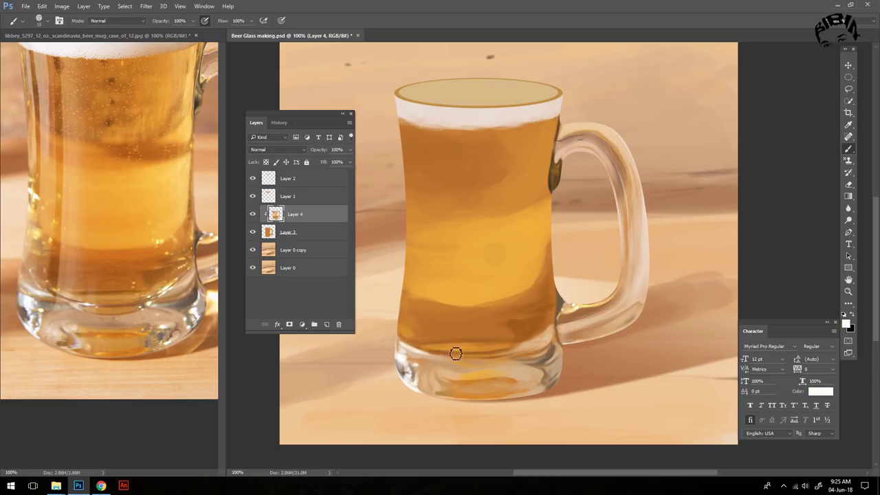
# Paint a faint darker orange stroke low in the beer
pyautogui.keyDown('alt'); pyautogui.scroll(-2, 455, 360); pyautogui.keyUp('alt')
pyautogui.keyDown('alt'); pyautogui.scroll(2, 468, 344); pyautogui.keyUp('alt')
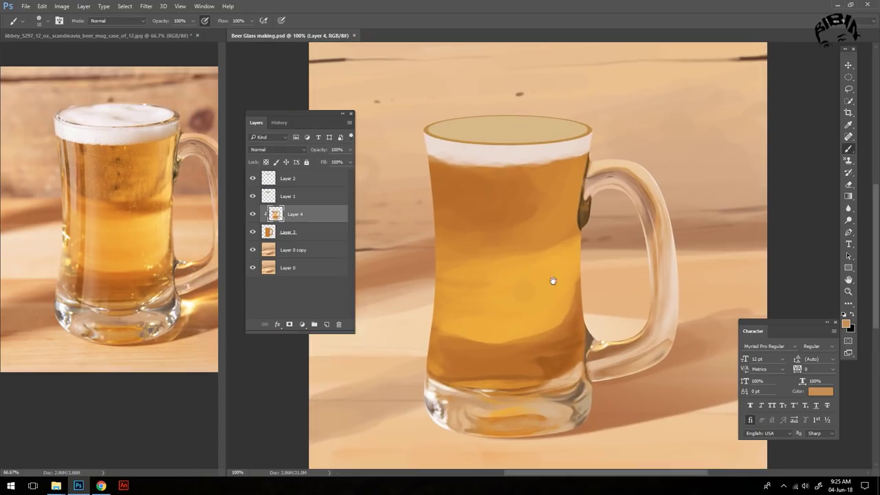
pyautogui.keyDown('alt'); pyautogui.click(474, 330); pyautogui.keyUp('alt')
pyautogui.keyDown('alt'); pyautogui.click(127, 276); pyautogui.keyUp('alt')
pyautogui.moveTo(457, 329); pyautogui.dragTo(519, 329)
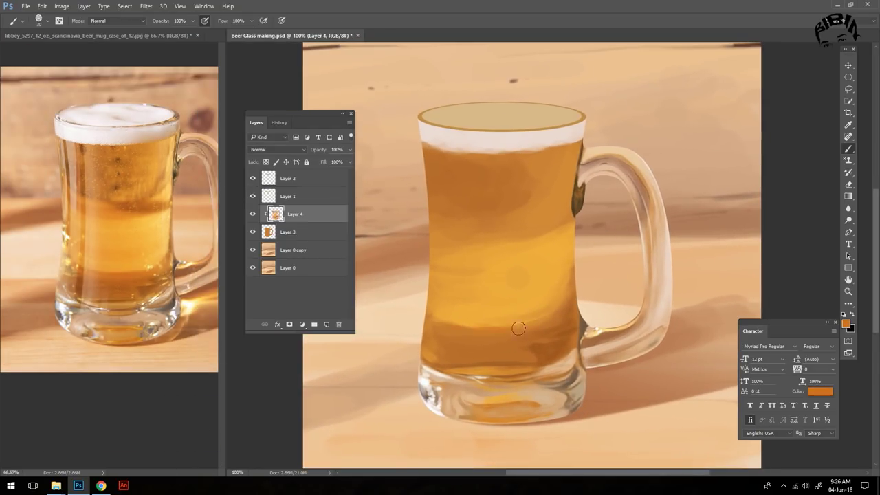
pyautogui.keyDown('alt'); pyautogui.click(560, 302); pyautogui.keyUp('alt')
pyautogui.keyDown('alt'); pyautogui.click(570, 277); pyautogui.keyUp('alt')
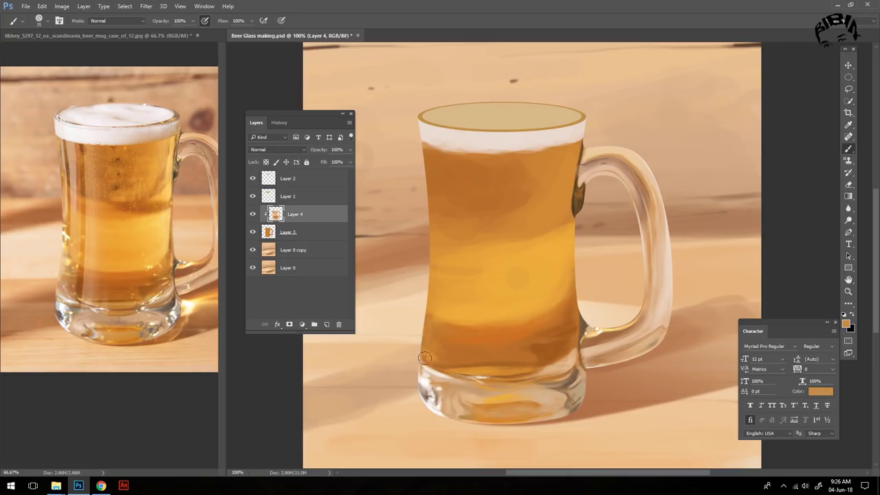
# Paint darker orange horizontal bands across the beer
pyautogui.keyDown('alt'); pyautogui.click(172, 161); pyautogui.keyUp('alt')
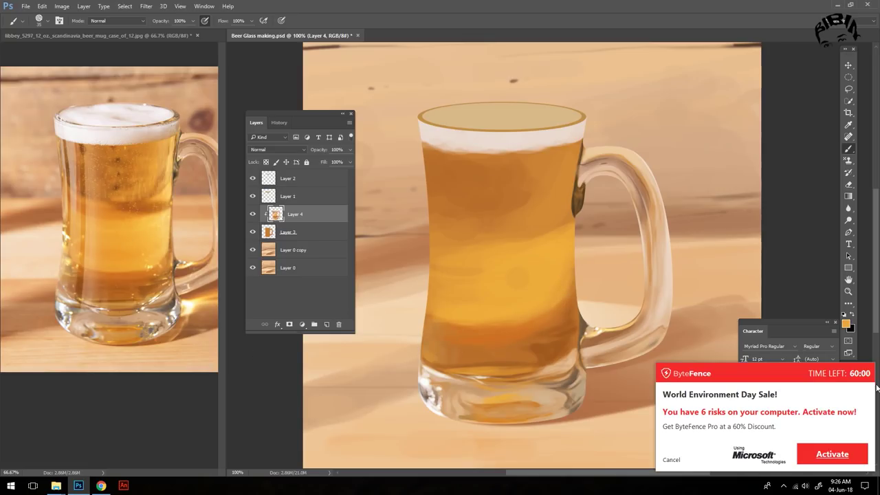
pyautogui.keyDown('alt'); pyautogui.click(563, 222); pyautogui.keyUp('alt')
pyautogui.keyDown('alt'); pyautogui.click(574, 237); pyautogui.keyUp('alt')
pyautogui.moveTo(574, 238)
pyautogui.mouseDown()
pyautogui.moveTo(482, 250)
pyautogui.moveTo(433, 241)
pyautogui.mouseUp()
pyautogui.moveTo(570, 253)
pyautogui.mouseDown()
pyautogui.moveTo(467, 243)
pyautogui.moveTo(476, 257)
pyautogui.mouseUp()
# Sample lighter and darker orange beer tones, switching the brush between 30 and 40
pyautogui.press(']')
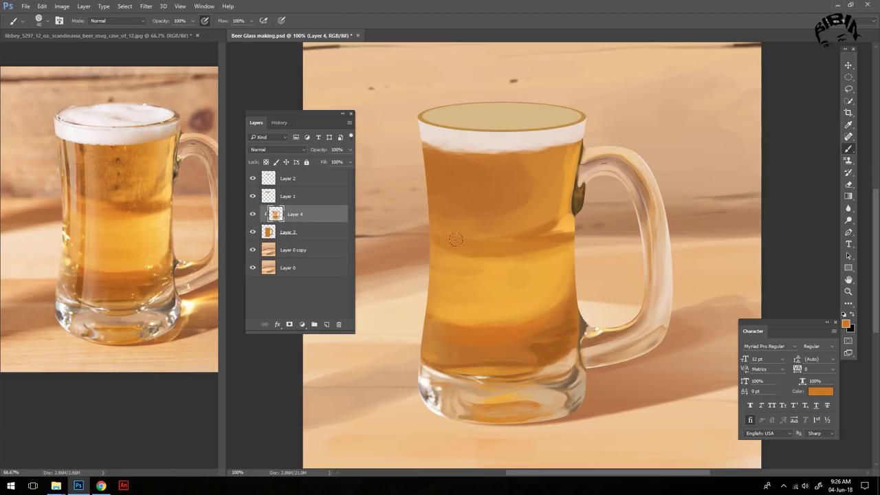
pyautogui.keyDown('alt'); pyautogui.click(484, 234); pyautogui.keyUp('alt')
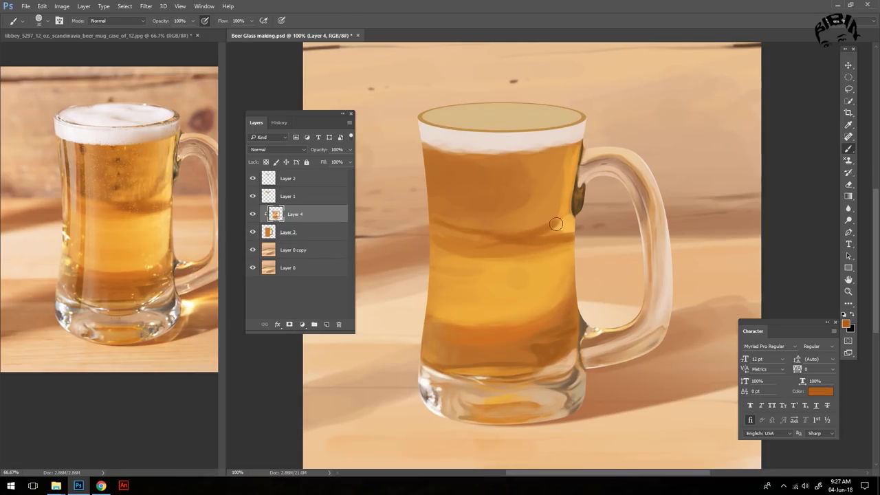
pyautogui.press('[')
pyautogui.keyDown('alt'); pyautogui.click(557, 264); pyautogui.keyUp('alt')
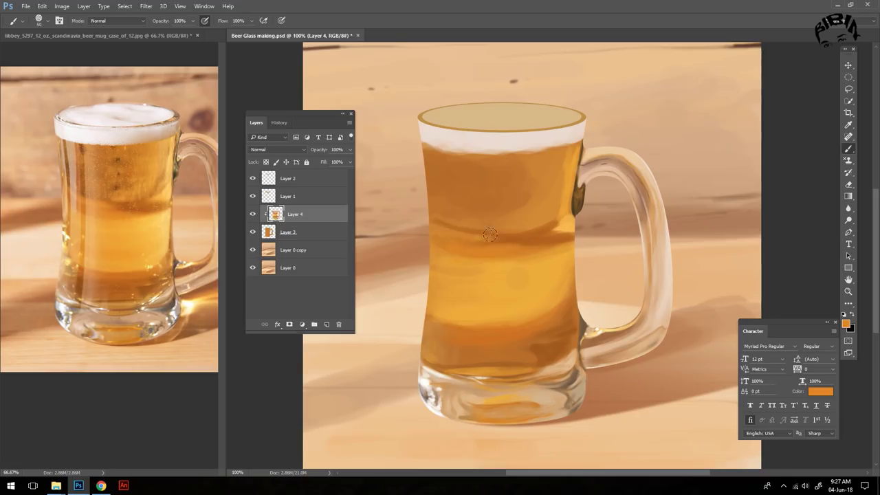
pyautogui.keyDown('alt'); pyautogui.click(500, 257); pyautogui.keyUp('alt')
pyautogui.press(']')
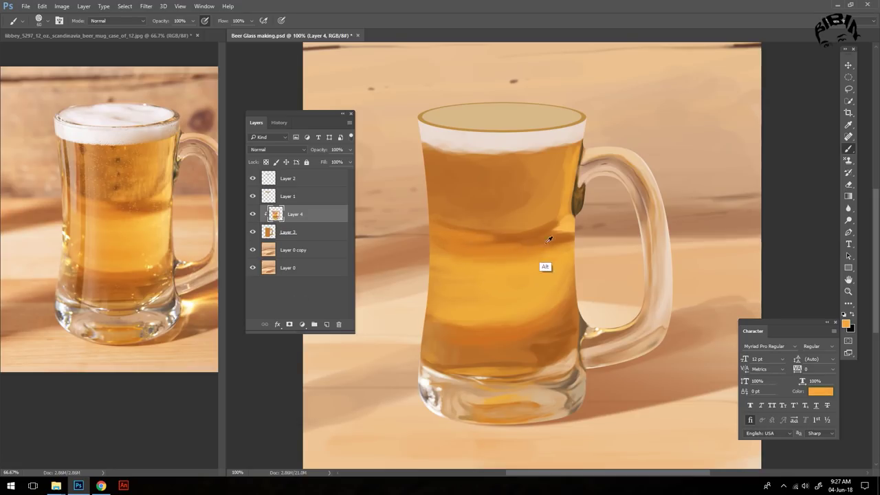
pyautogui.keyDown('alt'); pyautogui.click(546, 265); pyautogui.keyUp('alt')
pyautogui.keyDown('alt'); pyautogui.click(515, 237); pyautogui.keyUp('alt')
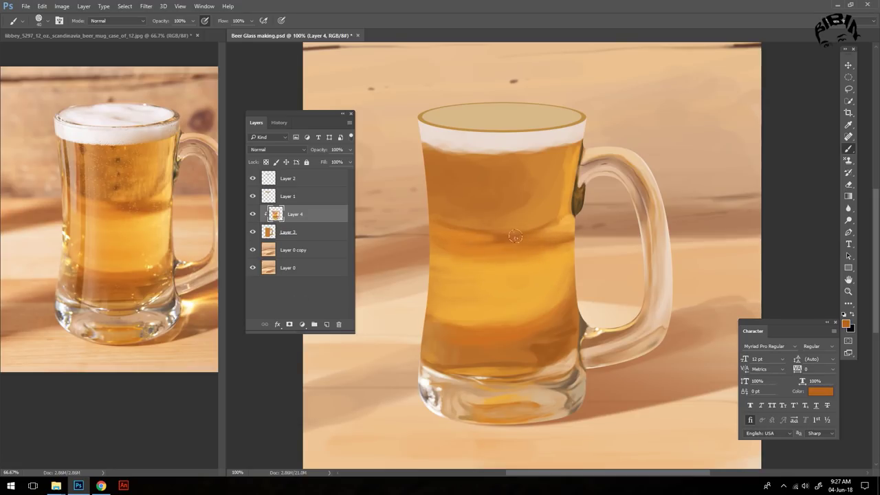
# Paint lighter golden strokes on the upper beer with a smaller brush
pyautogui.scroll(-2, 532, 255)
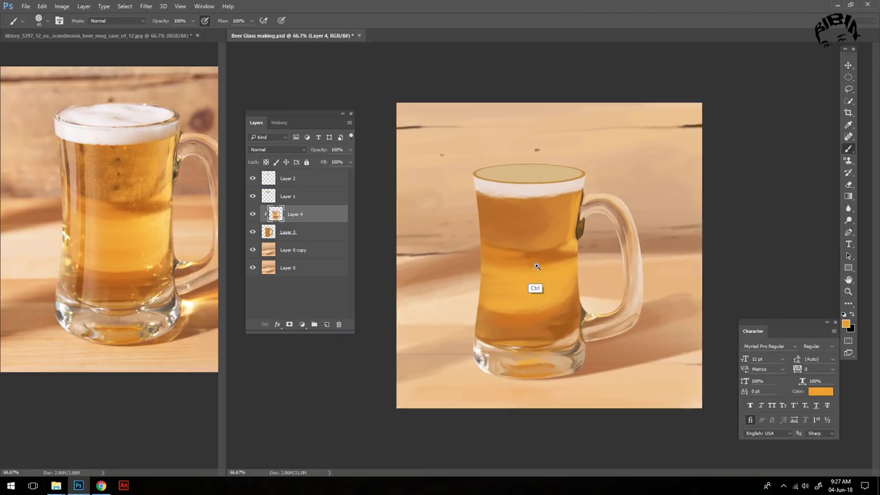
pyautogui.scroll(2, 550, 261)
pyautogui.keyDown('alt'); pyautogui.click(593, 250); pyautogui.keyUp('alt')
pyautogui.moveTo(453, 257)
pyautogui.mouseDown()
pyautogui.moveTo(433, 277)
pyautogui.moveTo(433, 262)
pyautogui.mouseUp()
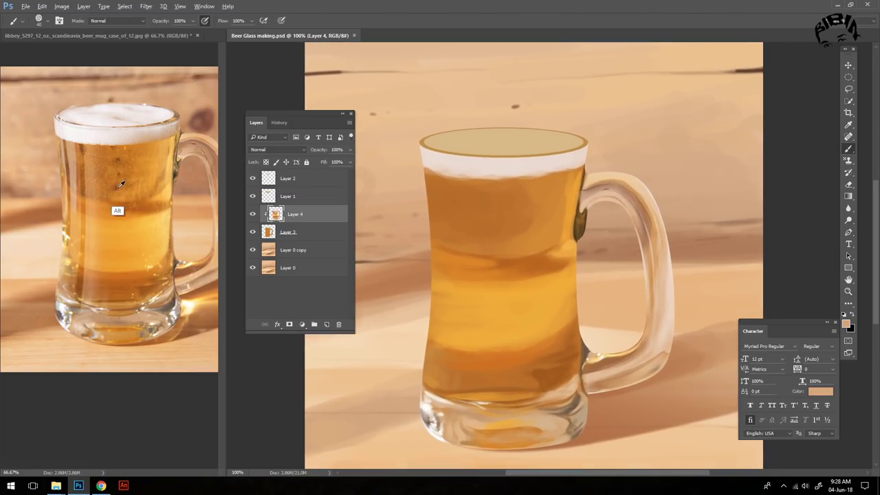
pyautogui.keyDown('alt'); pyautogui.click(505, 260); pyautogui.keyUp('alt')
pyautogui.press('[')
pyautogui.keyDown('alt'); pyautogui.click(524, 187); pyautogui.keyUp('alt')
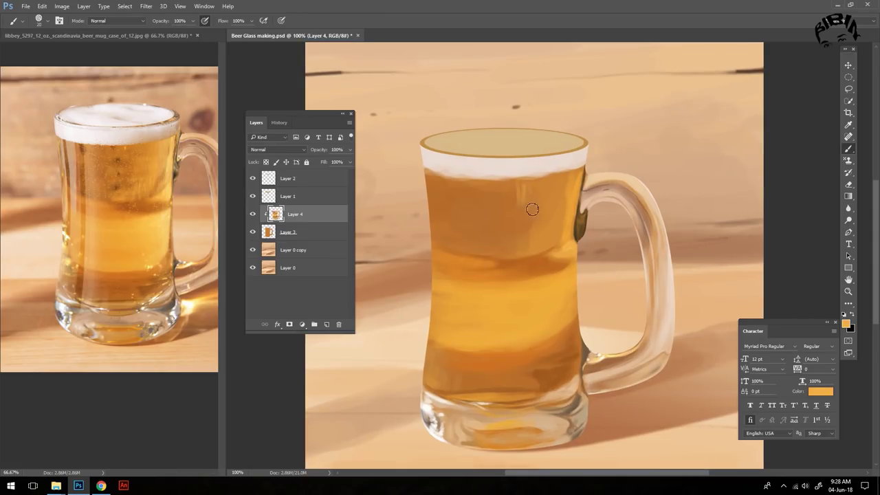
pyautogui.moveTo(526, 192); pyautogui.dragTo(544, 224)
# Add more lighter golden strokes on the upper right of the beer
pyautogui.keyDown('alt'); pyautogui.click(505, 216); pyautogui.keyUp('alt')
pyautogui.press(']')
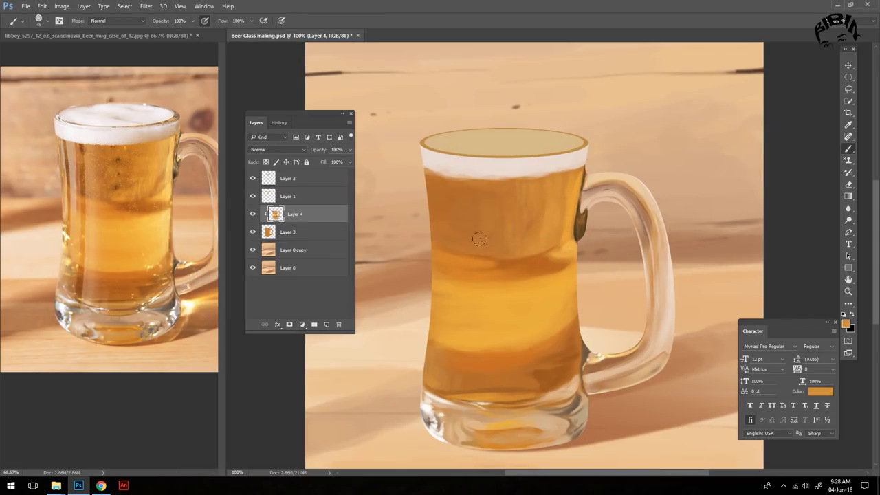
pyautogui.moveTo(462, 192); pyautogui.dragTo(452, 230)
pyautogui.keyDown('alt'); pyautogui.click(452, 230); pyautogui.keyUp('alt')
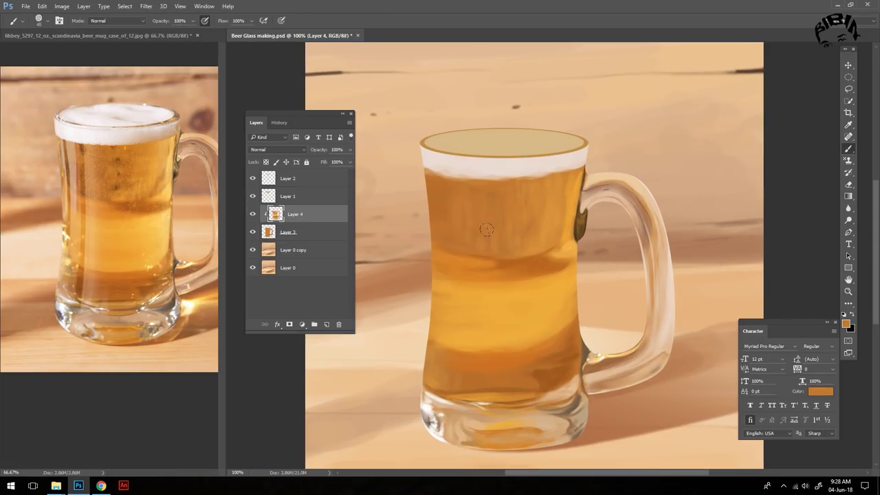
pyautogui.moveTo(542, 227); pyautogui.dragTo(539, 223)
pyautogui.keyDown('alt'); pyautogui.click(560, 248); pyautogui.keyUp('alt')
pyautogui.keyDown('alt'); pyautogui.click(526, 256); pyautogui.keyUp('alt')
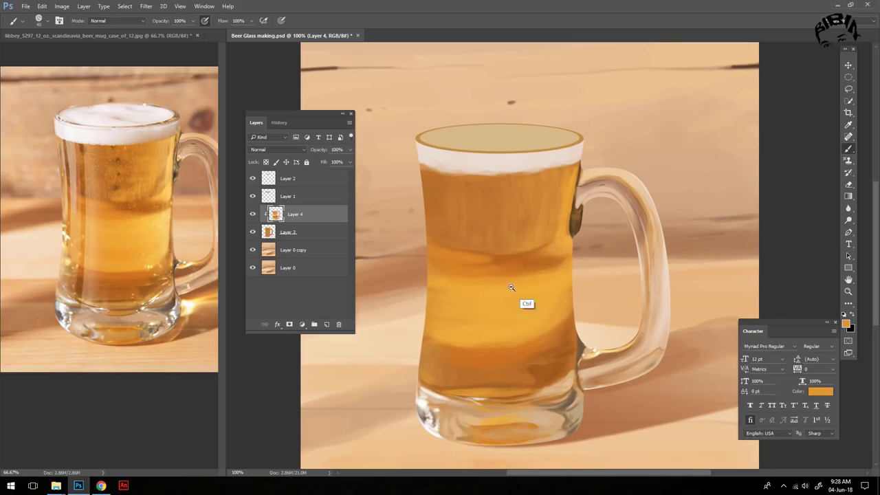
# Make a feathered Pen selection around the middle beer and apply a golden gradient
pyautogui.moveTo(542, 338); pyautogui.dragTo(540, 308)
pyautogui.press('p')
pyautogui.click(412, 264)
pyautogui.click(569, 184)
pyautogui.click(569, 227)
pyautogui.rightClick(556, 249)
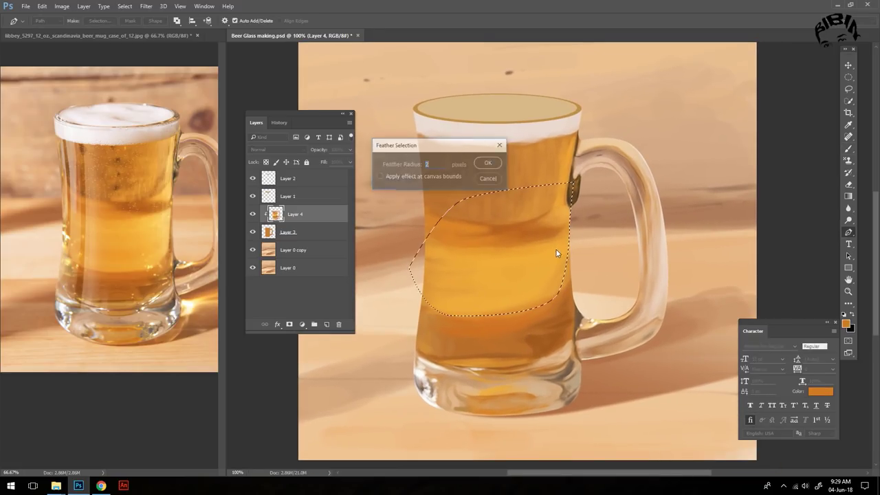
pyautogui.press('Return')
pyautogui.press('g')
pyautogui.hotkey('ctrl', 'd')
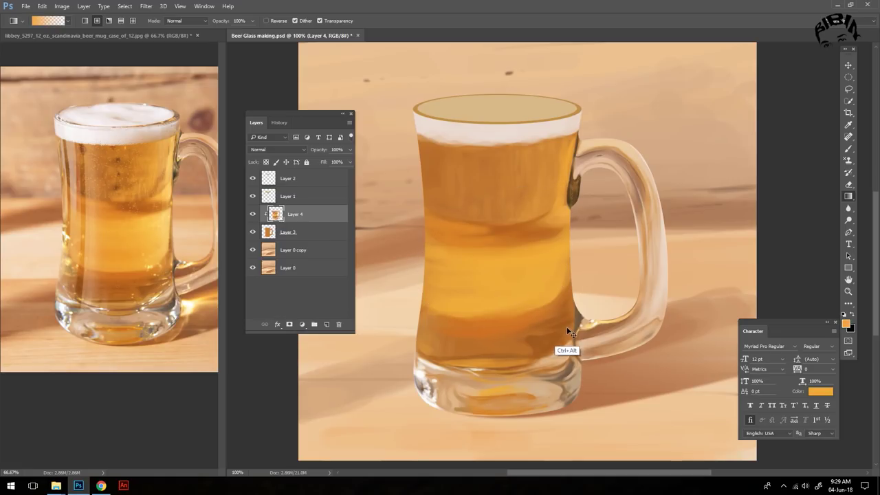
# Darken the beer along its right edge with a darker orange
pyautogui.press('b')
pyautogui.keyDown('alt'); pyautogui.click(566, 273); pyautogui.keyUp('alt')
pyautogui.moveTo(565, 273); pyautogui.dragTo(563, 243)
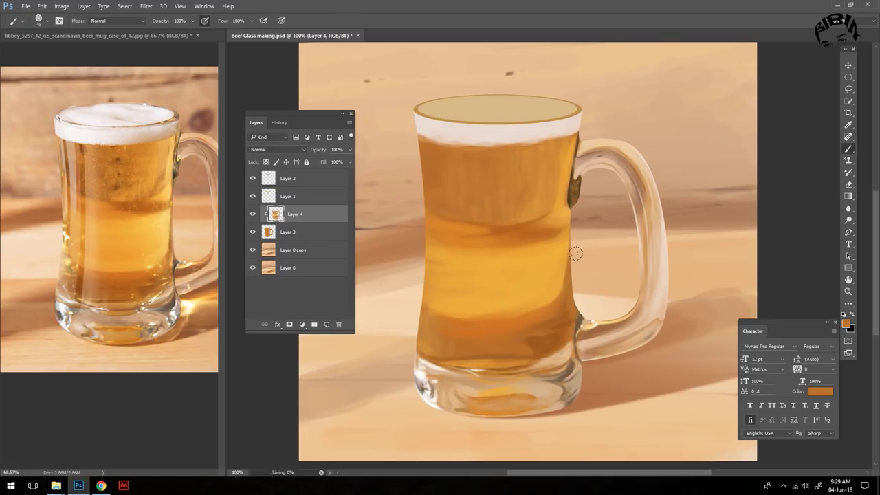
pyautogui.scroll(3, 481, 206)
# Sample the light foam colour from the reference and dab bubbles below the foam line
pyautogui.scroll(3, 110, 206)
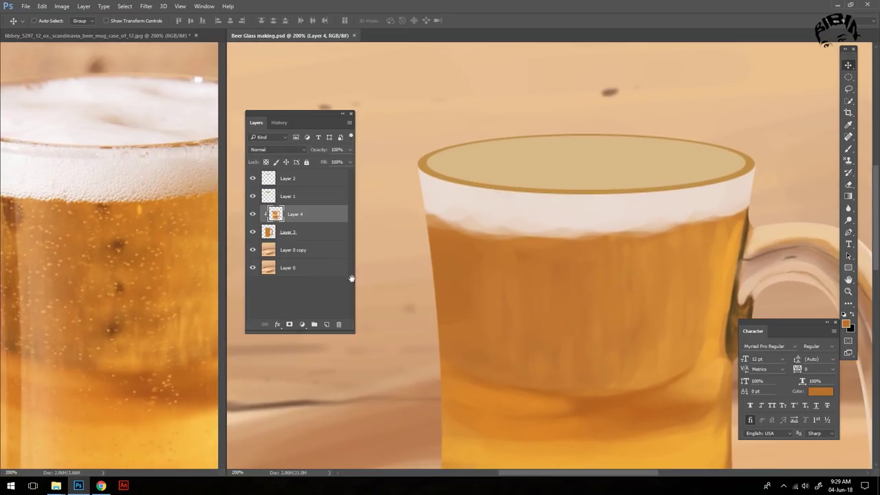
pyautogui.keyDown('alt'); pyautogui.click(82, 116); pyautogui.keyUp('alt')
pyautogui.scroll(-1, 432, 180)
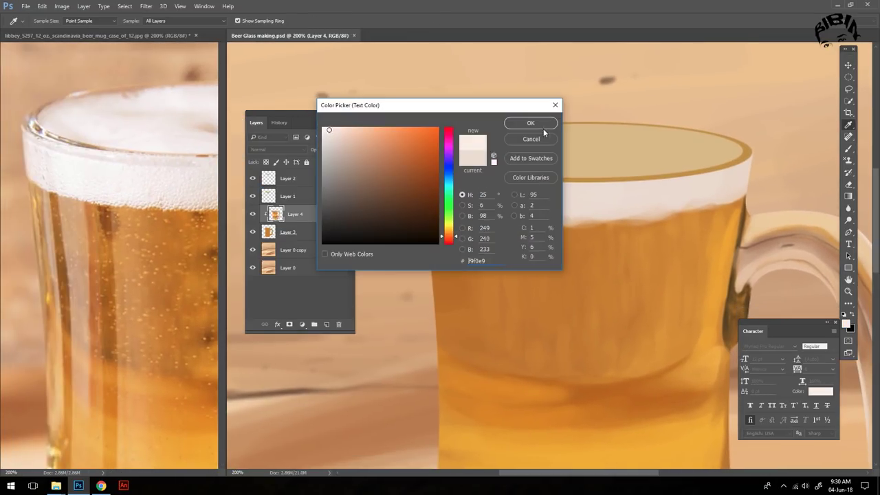
pyautogui.moveTo(436, 214); pyautogui.dragTo(484, 228)
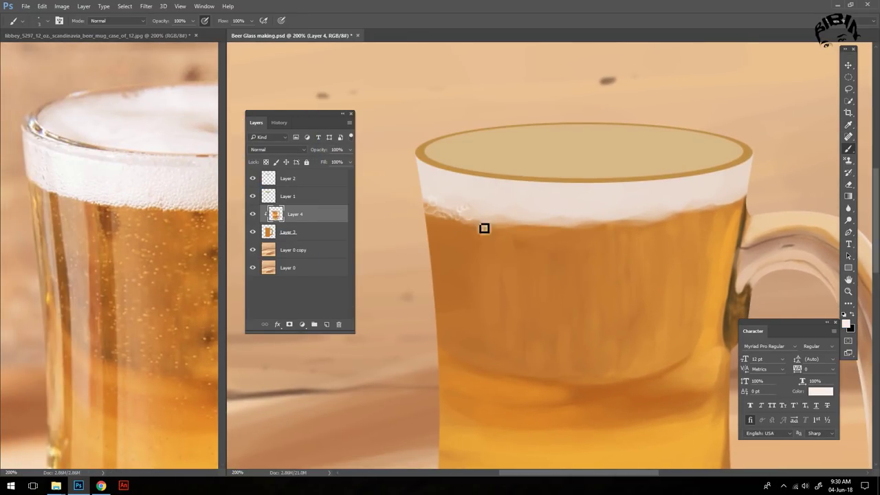
# Sample a tan foam-shadow colour from the reference and set it in the Color Picker
pyautogui.hscroll(3, 440, 232)
pyautogui.hscroll(1, 455, 232)
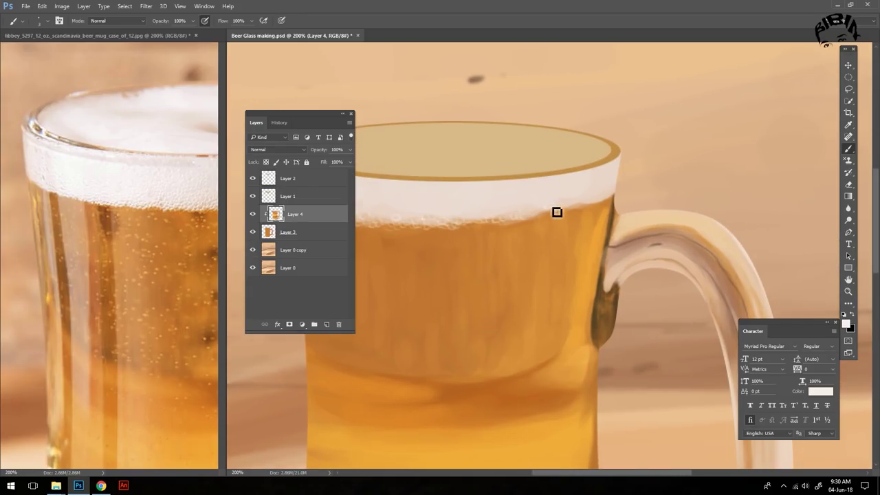
pyautogui.hscroll(-2, 564, 216)
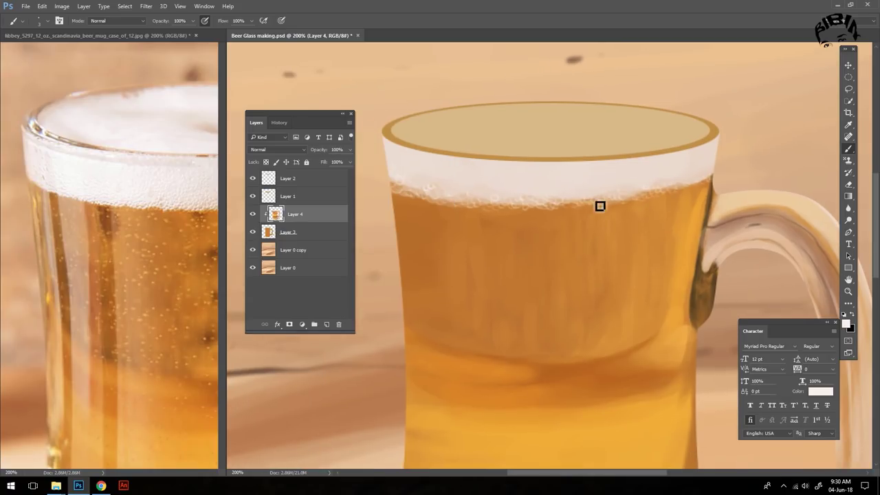
pyautogui.hscroll(1, 436, 183)
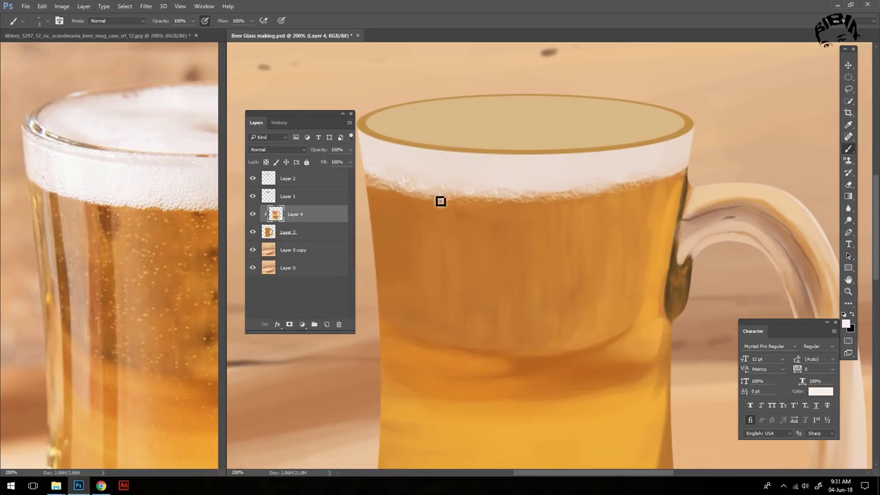
pyautogui.hscroll(1, 618, 179)
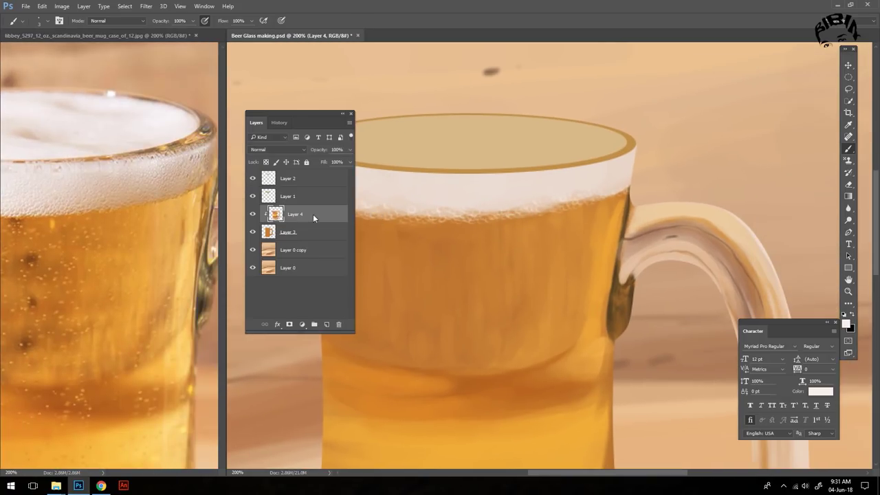
pyautogui.keyDown('alt'); pyautogui.click(630, 163); pyautogui.keyUp('alt')
pyautogui.hscroll(-2, 631, 163)
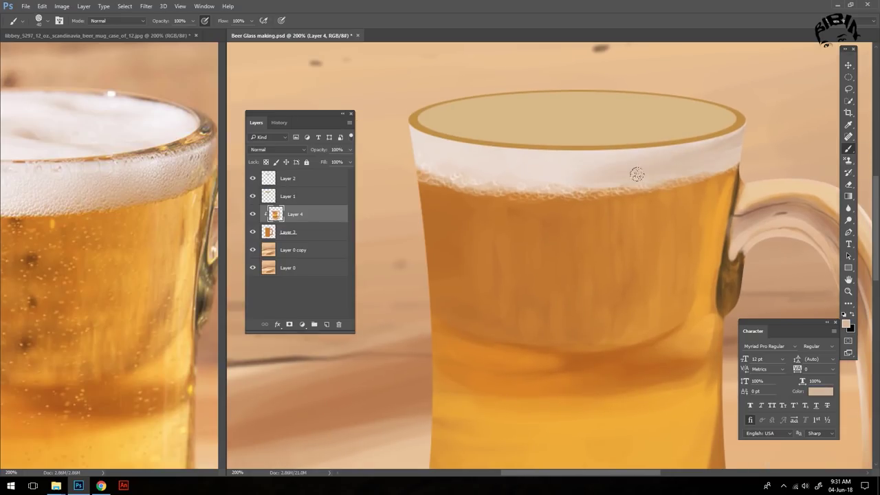
pyautogui.scroll(2, 131, 252)
pyautogui.scroll(1, 504, 281)
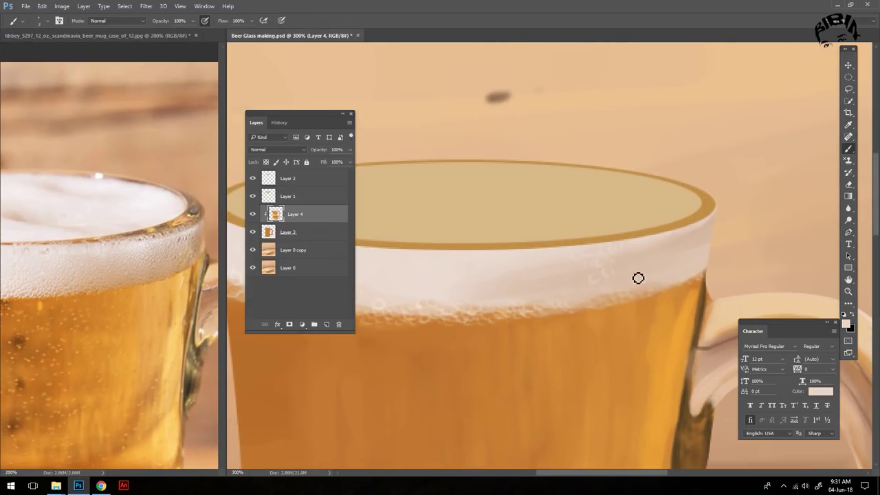
pyautogui.scroll(-1, 641, 282)
pyautogui.hscroll(-1, 641, 283)
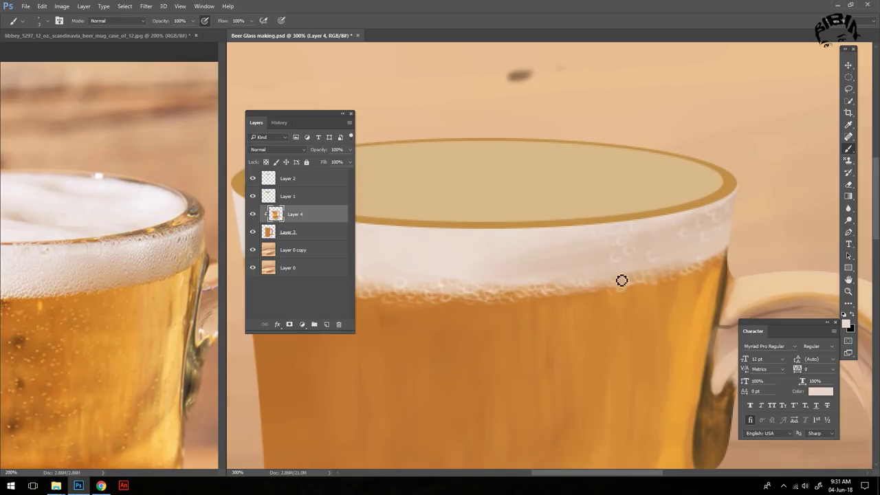
pyautogui.hscroll(-3, 621, 280)
pyautogui.hscroll(-2, 612, 266)
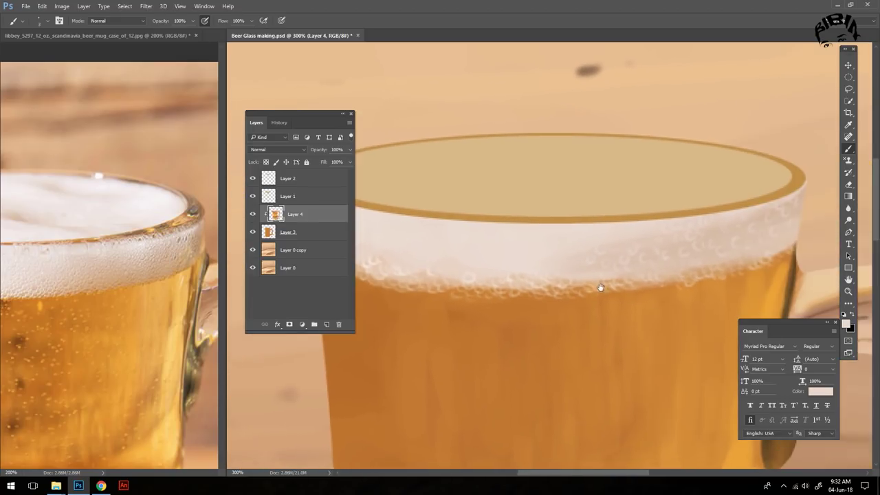
pyautogui.click(571, 183)
pyautogui.press('Return')
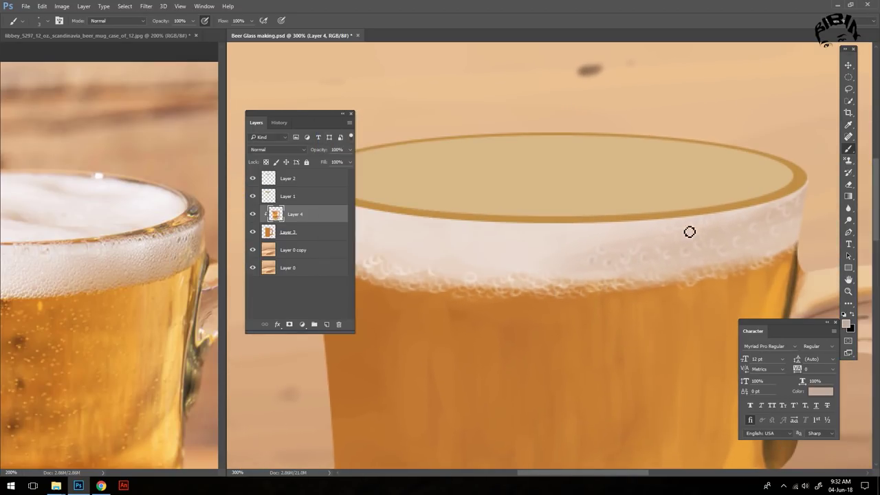
# Resample the light foam white from the reference for the bubble dabs
pyautogui.hscroll(-3, 536, 291)
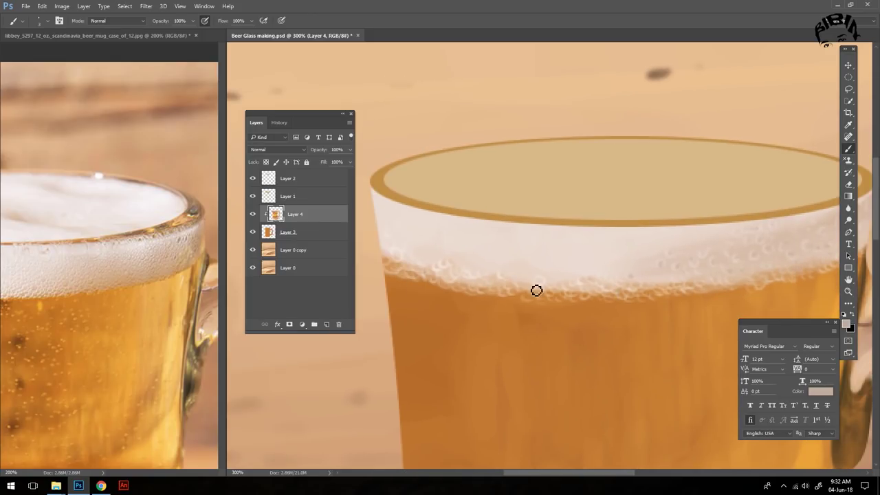
pyautogui.keyDown('alt'); pyautogui.click(587, 280); pyautogui.keyUp('alt')
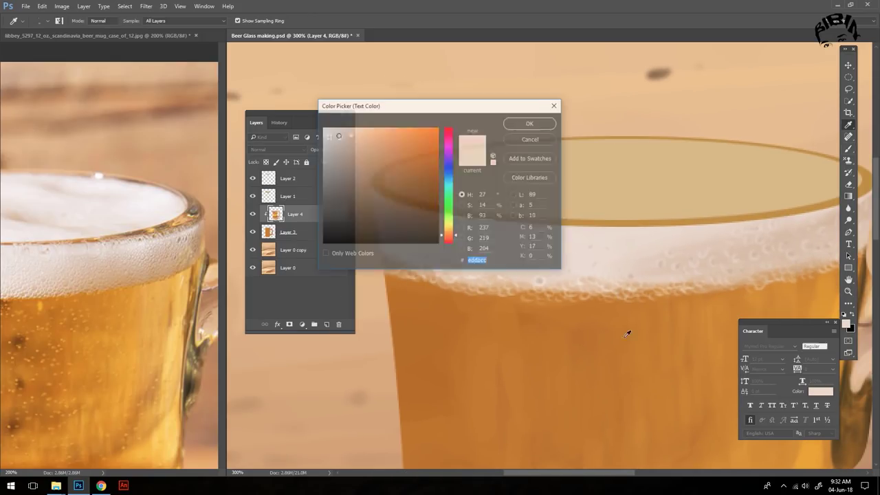
pyautogui.hscroll(5, 633, 277)
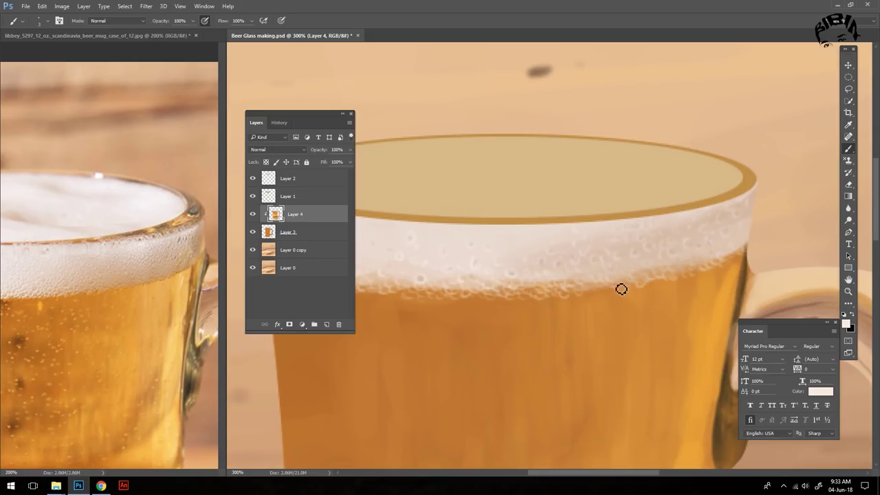
pyautogui.hscroll(-6, 694, 268)
pyautogui.scroll(-2, 694, 268)
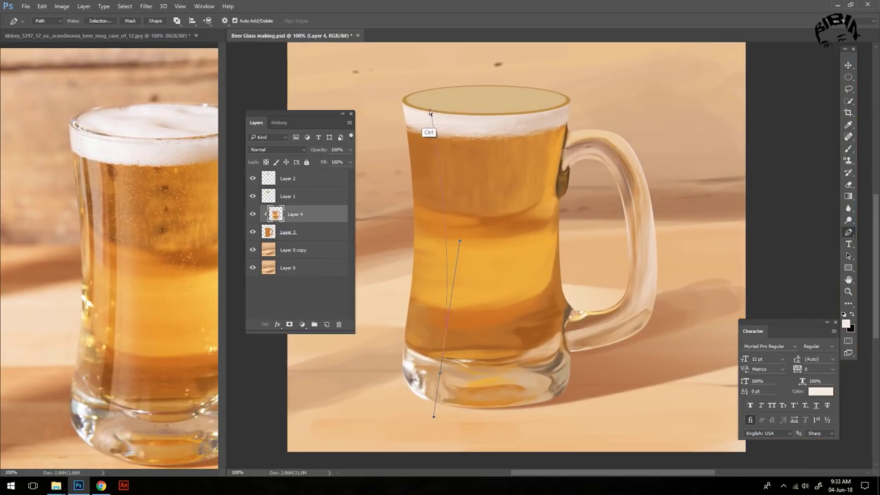
# Paint a light highlight stripe down the mug's left side within a path selection, trimming its top
pyautogui.moveTo(629, 412); pyautogui.dragTo(658, 393)
pyautogui.hotkey('ctrl', 'Return')
pyautogui.press('g')
pyautogui.press('b')
pyautogui.moveTo(454, 137); pyautogui.dragTo(454, 358)
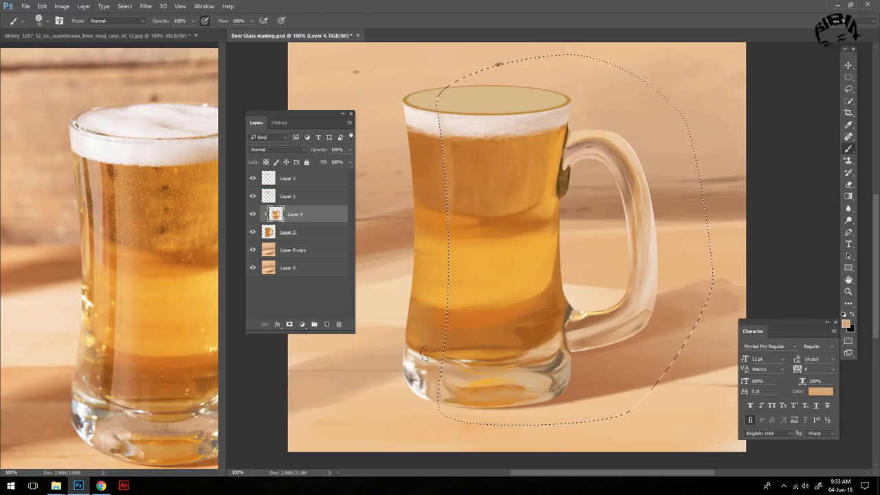
pyautogui.hotkey('ctrl', 'd')
pyautogui.press('e')
pyautogui.moveTo(466, 128); pyautogui.dragTo(472, 187)
# Repaint a narrower highlight stripe on new layers clipped to the mug layer
pyautogui.hotkey('ctrl', 'shift', 'alt', 'n')
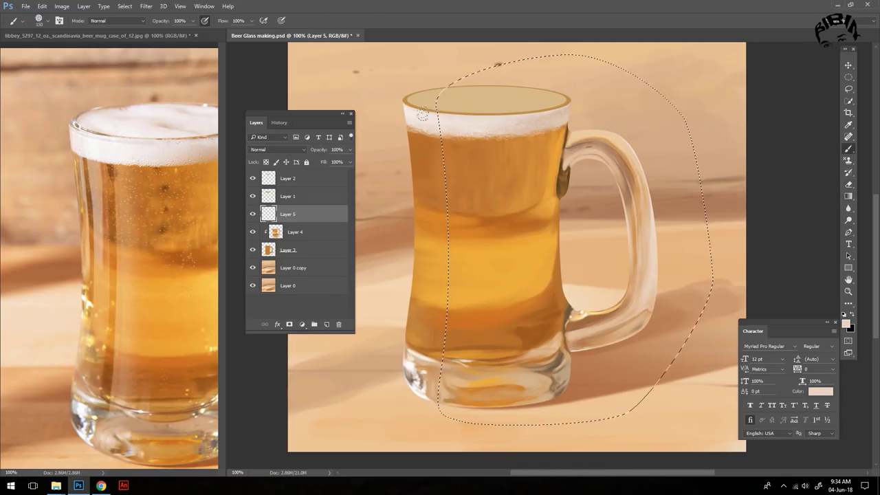
pyautogui.moveTo(454, 138); pyautogui.dragTo(454, 385)
pyautogui.hotkey('ctrl', 'd')
pyautogui.moveTo(473, 263); pyautogui.dragTo(458, 367)
pyautogui.press('p')
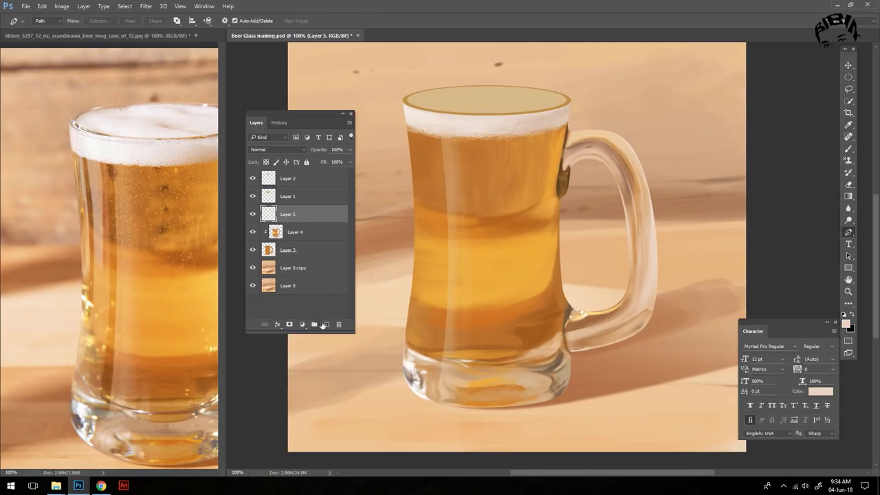
pyautogui.hotkey('ctrl', 'alt', 'g')
pyautogui.hotkey('ctrl', 'shift', 'alt', 'n')
# Fill the path selection with the light colour on Layer 6 and soften the stripe
pyautogui.click(416, 108)
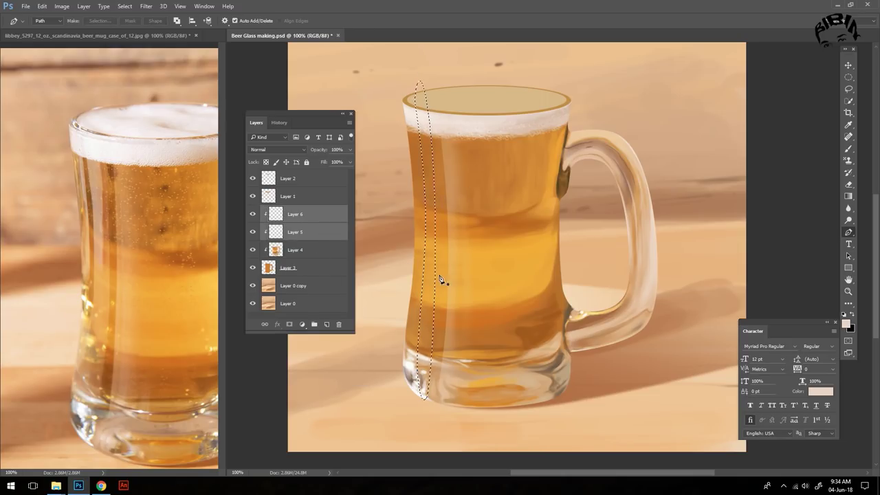
pyautogui.hotkey('ctrl', 'Return')
pyautogui.click(295, 214)
pyautogui.hotkey('alt', 'BackSpace')
pyautogui.hotkey('ctrl', 'd')
pyautogui.press('e')
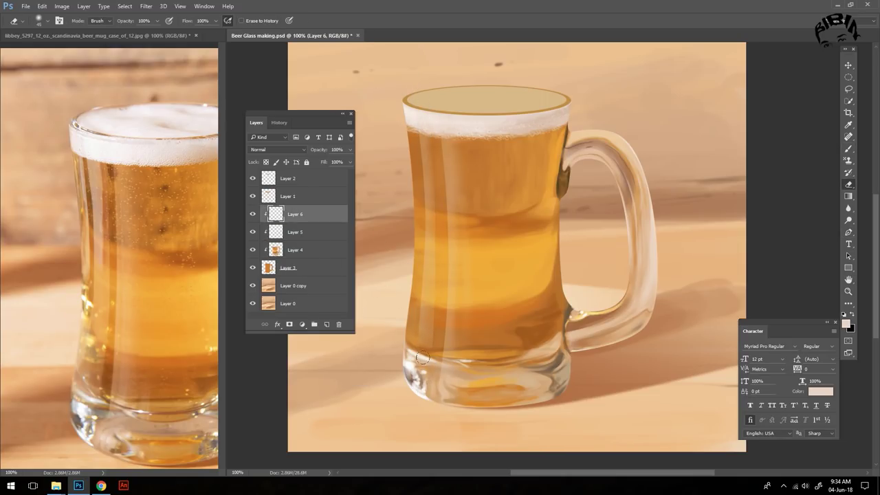
pyautogui.moveTo(437, 184); pyautogui.dragTo(437, 297)
# Brighten the mug's left glass edge inside a path selection at higher zoom
pyautogui.press('p')
pyautogui.hotkey('ctrl', 'Return')
pyautogui.press('b')
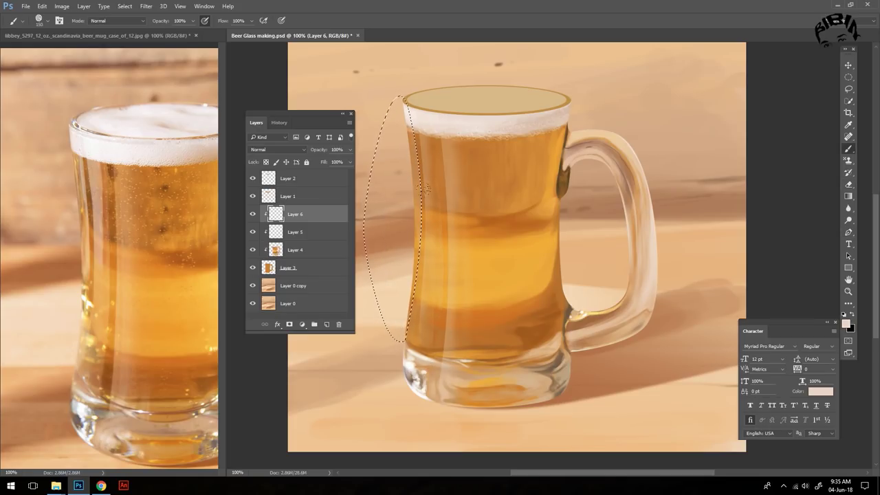
pyautogui.hotkey('ctrl', '+')
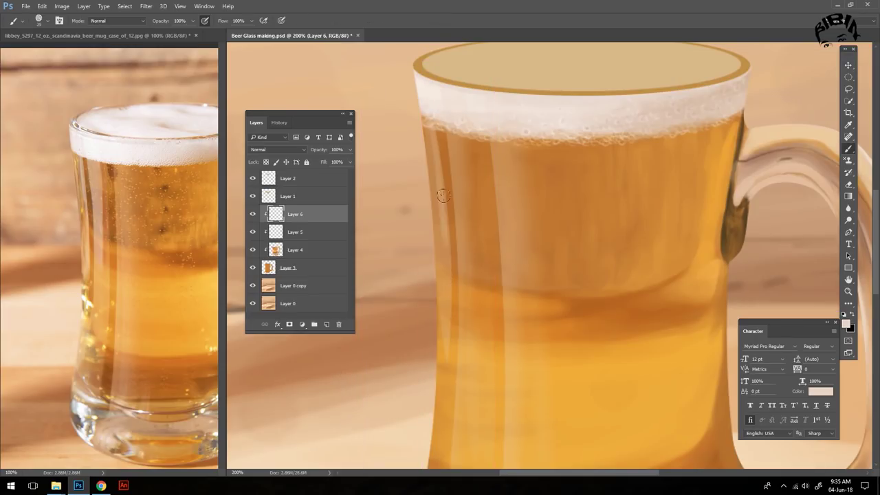
pyautogui.moveTo(444, 196); pyautogui.dragTo(461, 252)
pyautogui.scroll(-5, 461, 252)
# Paint a white glint on the glass base of the mug
pyautogui.hotkey('ctrl', '1')
pyautogui.press('v')
pyautogui.click(105, 175)
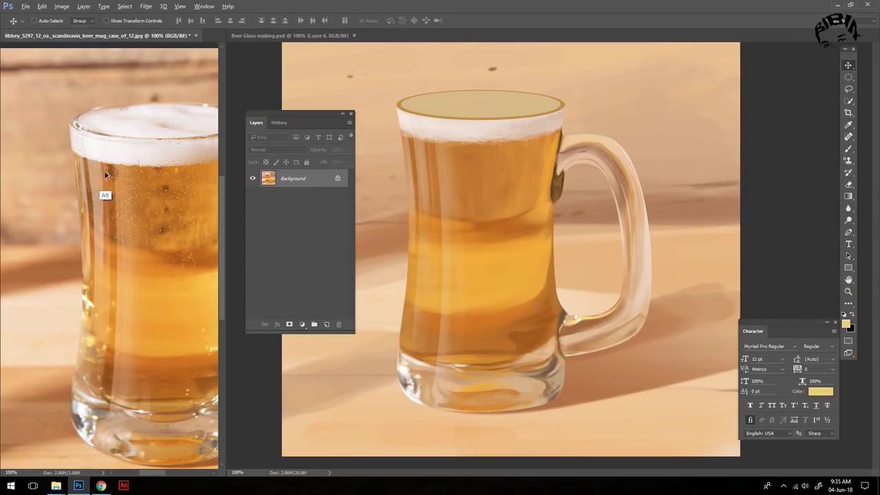
pyautogui.press('b')
pyautogui.hotkey('ctrl', '+')
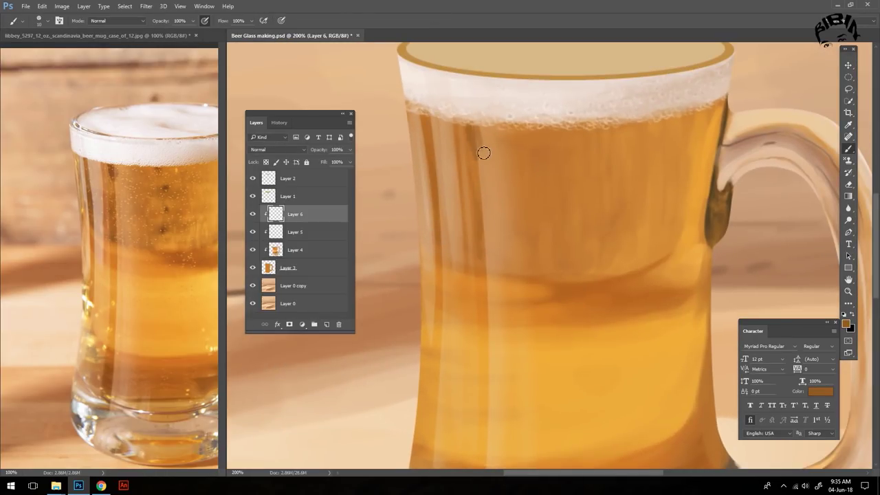
pyautogui.hscroll(2, 516, 158)
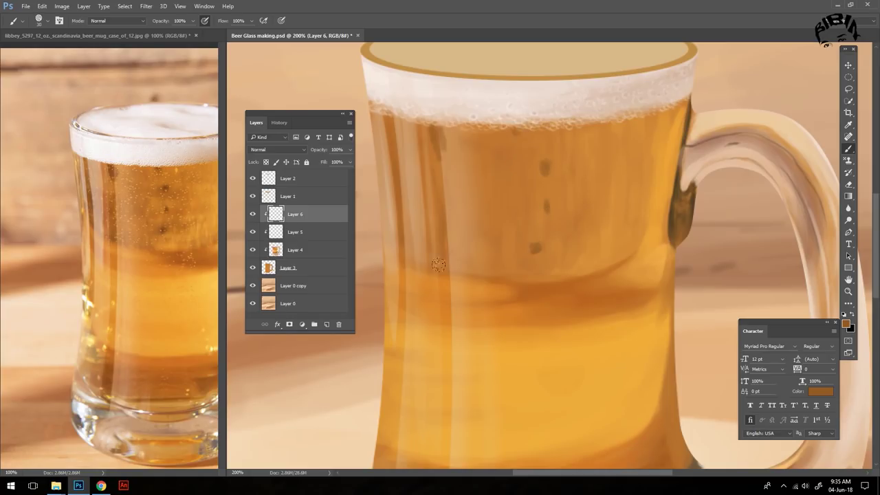
pyautogui.hotkey('ctrl', '-')
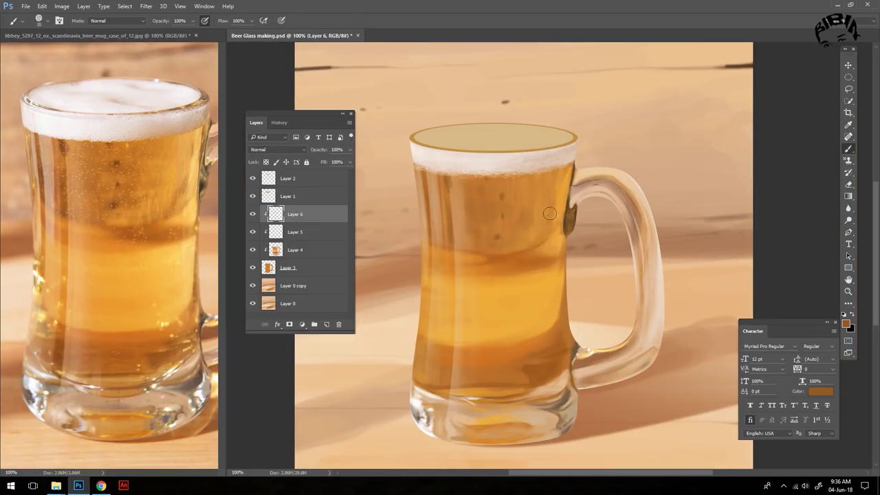
pyautogui.scroll(-1, 539, 234)
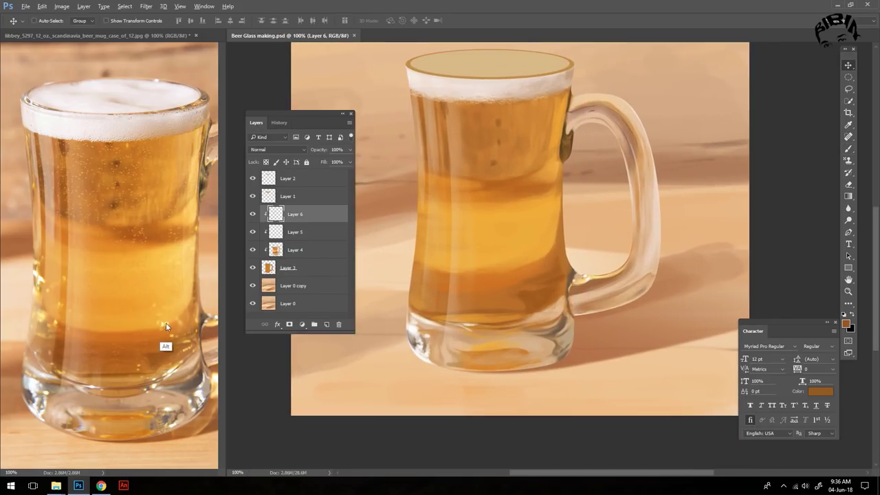
pyautogui.hotkey('ctrl', '+')
pyautogui.keyDown('alt'); pyautogui.click(537, 283); pyautogui.keyUp('alt')
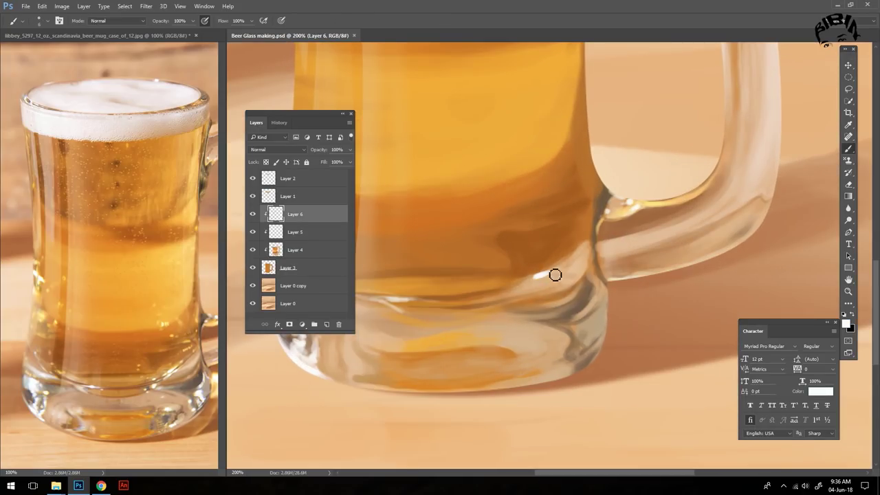
pyautogui.moveTo(554, 273); pyautogui.dragTo(583, 262)
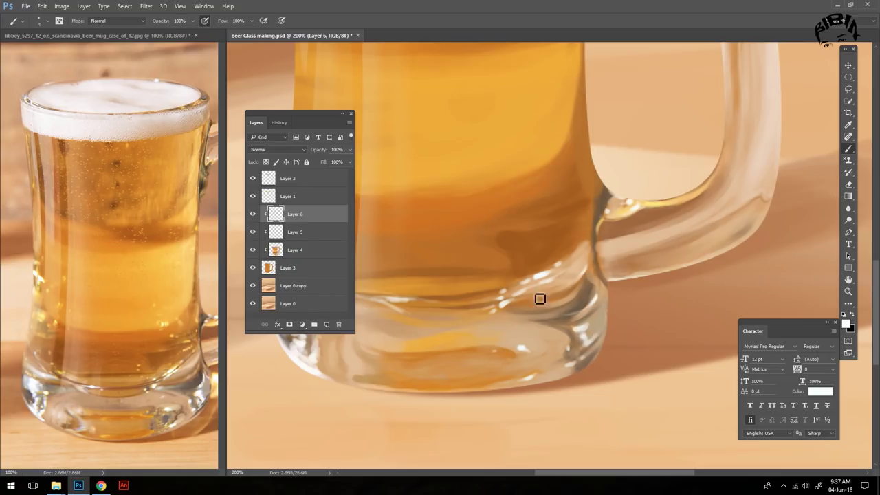
# Dab two bright yellow sparkles inside the beer
pyautogui.hscroll(-3, 612, 318)
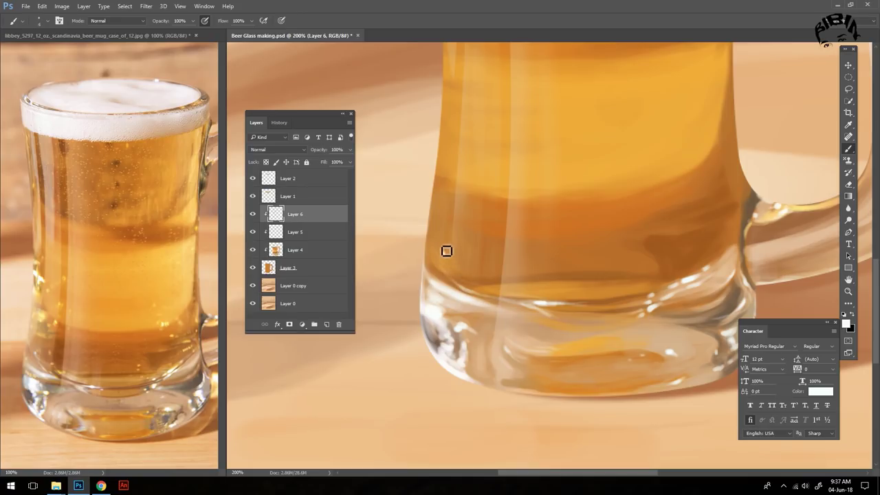
pyautogui.moveTo(583, 278); pyautogui.dragTo(451, 326)
pyautogui.keyDown('alt'); pyautogui.click(577, 271); pyautogui.keyUp('alt')
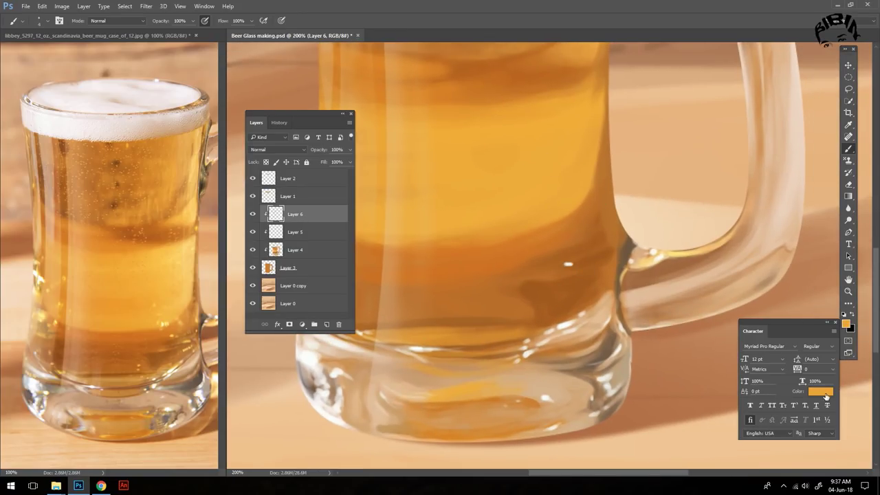
pyautogui.click(820, 391)
pyautogui.click(530, 119)
pyautogui.keyDown('alt'); pyautogui.keyDown('shift'); pyautogui.rightClick(550, 227); pyautogui.keyUp('shift'); pyautogui.keyUp('alt')
pyautogui.click(530, 224)
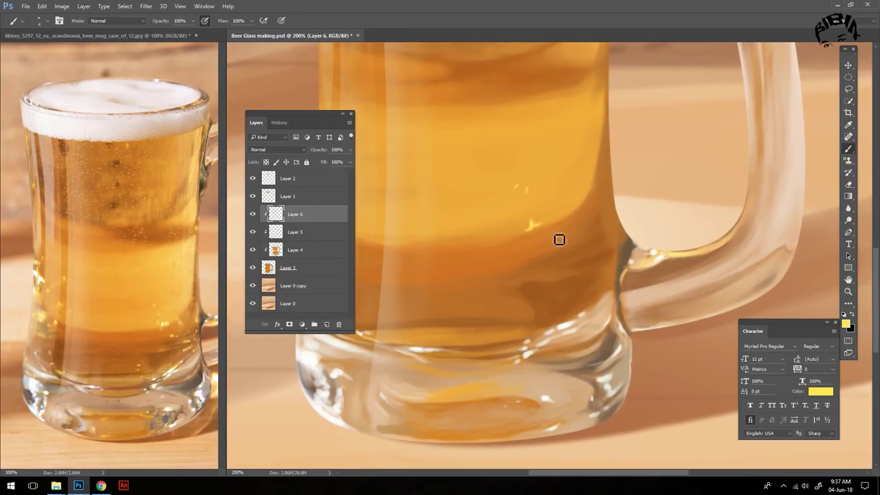
pyautogui.click(552, 254)
pyautogui.click(588, 282)
# Paint a faint light stroke along the glass's left edge
pyautogui.hscroll(-2, 544, 316)
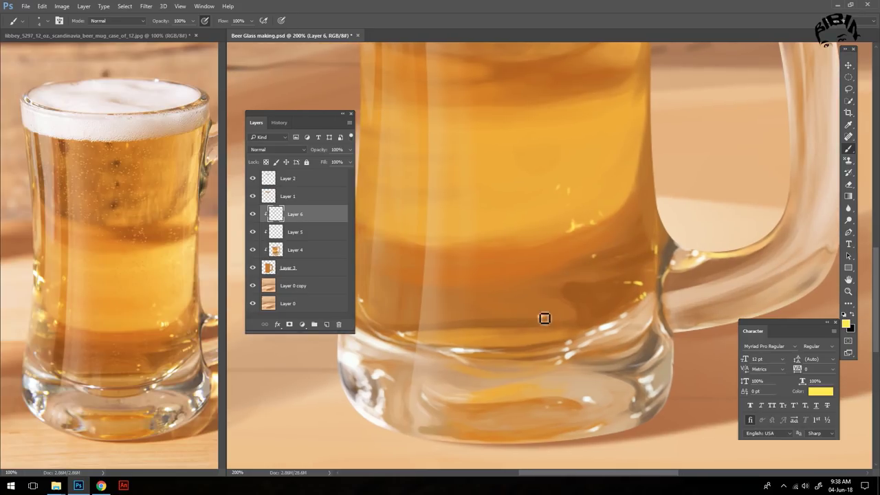
pyautogui.hscroll(-4, 527, 339)
pyautogui.scroll(2, 482, 287)
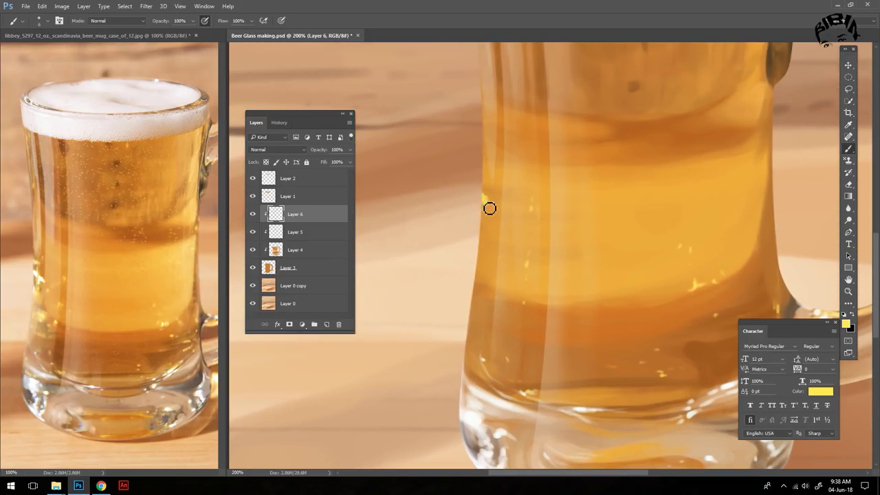
pyautogui.moveTo(482, 288); pyautogui.dragTo(486, 268)
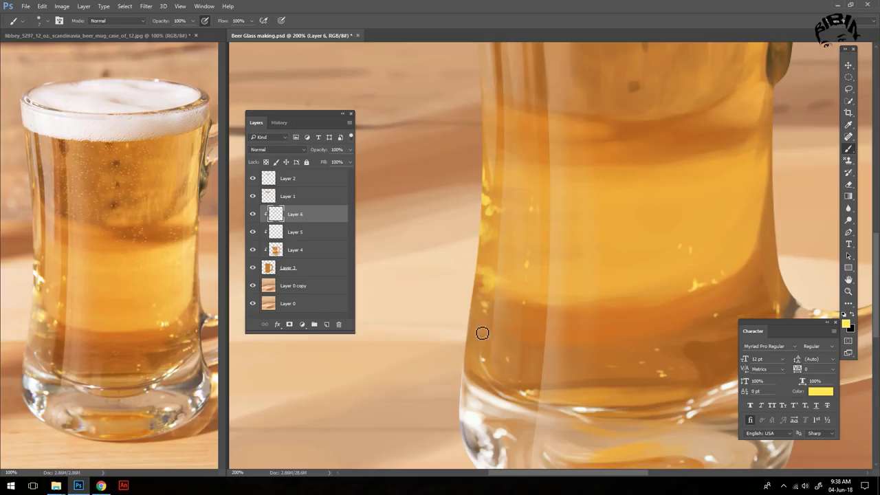
pyautogui.scroll(4, 481, 241)
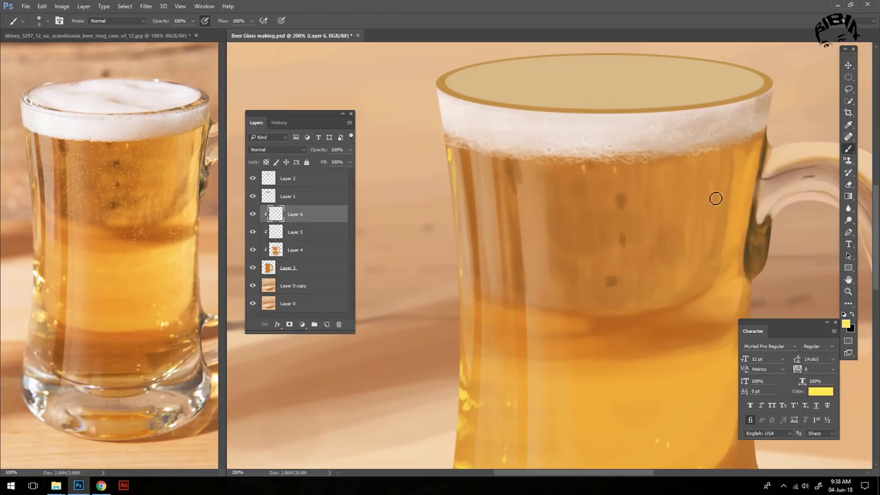
pyautogui.scroll(-1, 485, 321)
pyautogui.scroll(-1, 524, 321)
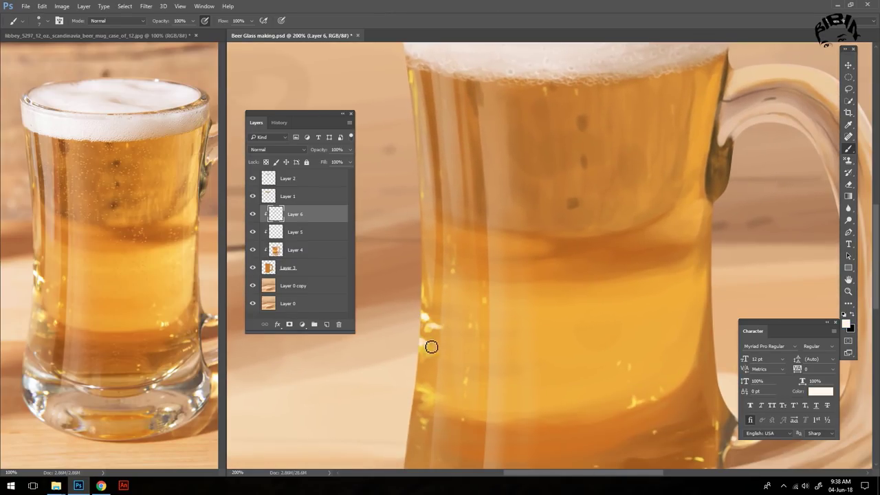
pyautogui.scroll(-5, 433, 330)
# Sample a pale yellow from the reference and try a highlight beside the handle, then undo it
pyautogui.hotkey('ctrl', '-')
pyautogui.keyDown('ctrl'); pyautogui.click(189, 238); pyautogui.keyUp('ctrl')
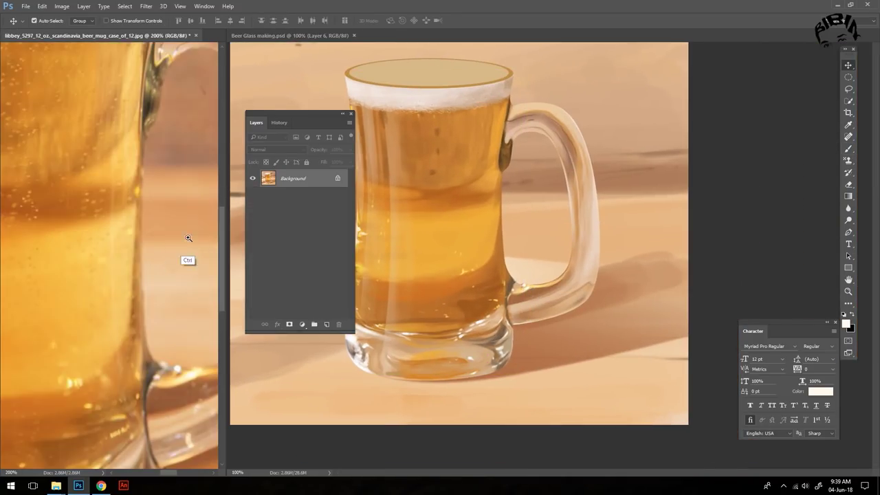
pyautogui.hotkey('ctrl', '+')
pyautogui.keyDown('alt'); pyautogui.click(455, 285); pyautogui.keyUp('alt')
pyautogui.keyDown('alt'); pyautogui.click(167, 414); pyautogui.keyUp('alt')
pyautogui.click(434, 392)
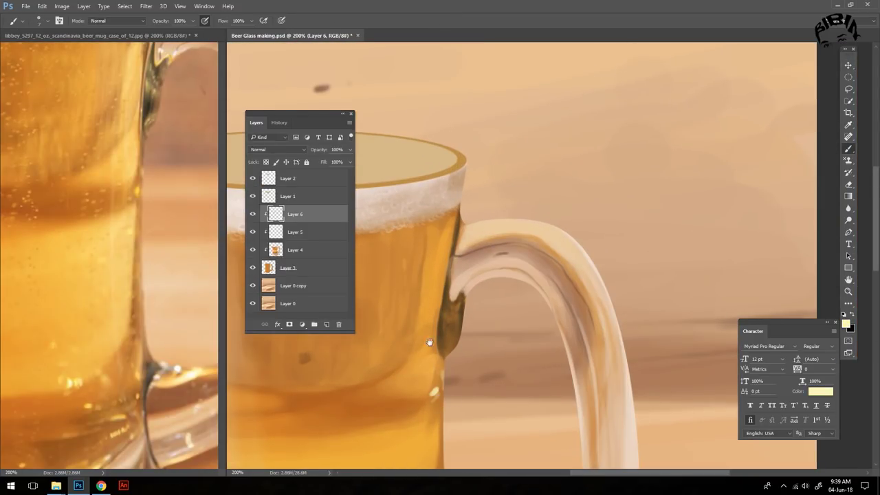
pyautogui.moveTo(447, 364)
pyautogui.mouseDown()
pyautogui.moveTo(460, 264)
pyautogui.moveTo(451, 337)
pyautogui.moveTo(561, 264)
pyautogui.moveTo(473, 204)
pyautogui.mouseUp()
pyautogui.hotkey('ctrl', 'z')
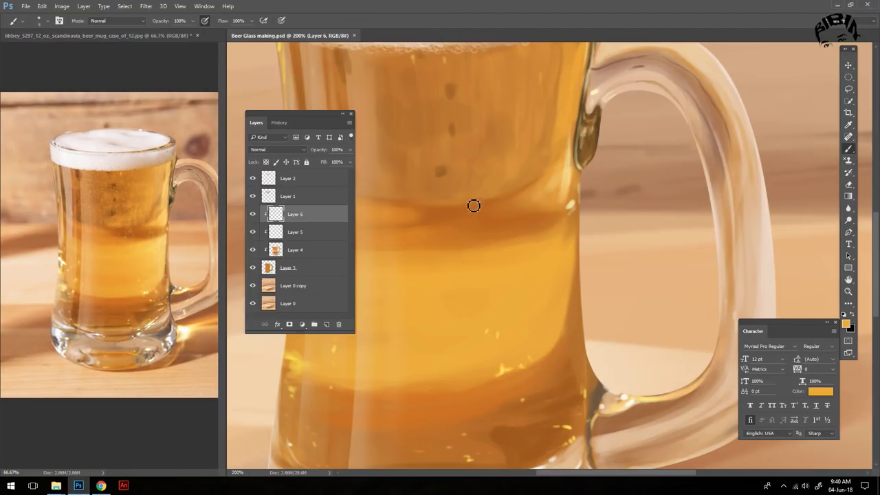
# Scatter golden bubble specks through the beer using a speckle brush preset
pyautogui.rightClick(464, 175)
pyautogui.doubleClick(470, 285)
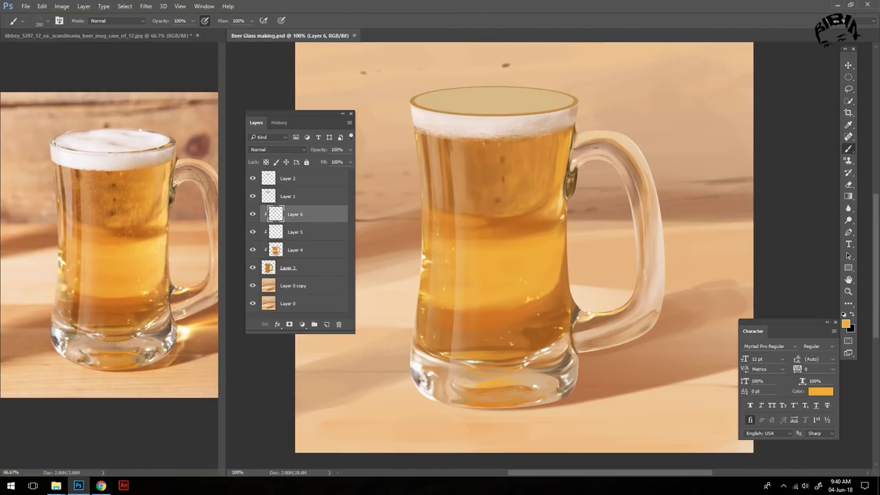
pyautogui.moveTo(498, 280); pyautogui.dragTo(488, 180)
pyautogui.press(']')
pyautogui.moveTo(523, 309); pyautogui.dragTo(501, 234)
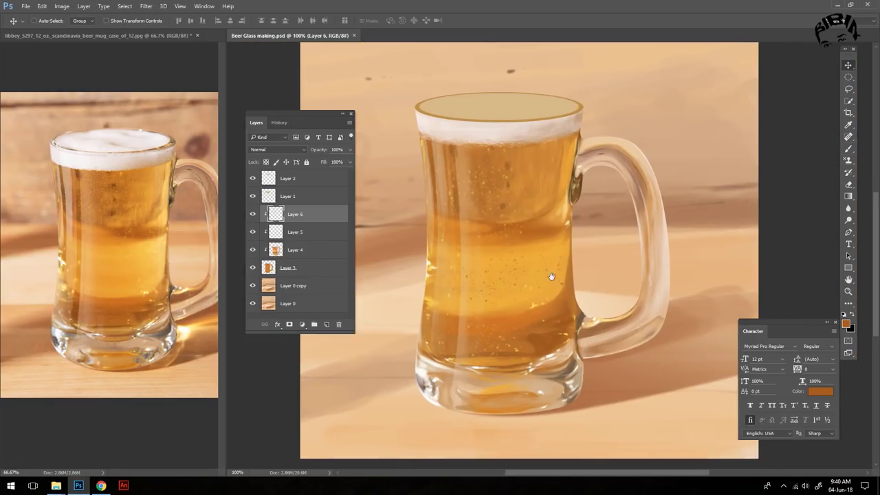
pyautogui.moveTo(495, 340); pyautogui.dragTo(579, 298)
pyautogui.rightClick(482, 175)
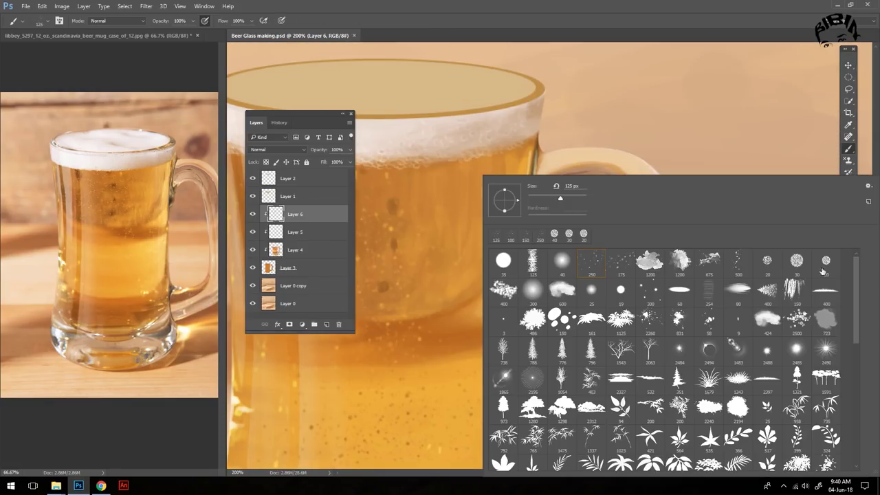
pyautogui.doubleClick(528, 260)
pyautogui.moveTo(528, 232); pyautogui.dragTo(477, 269)
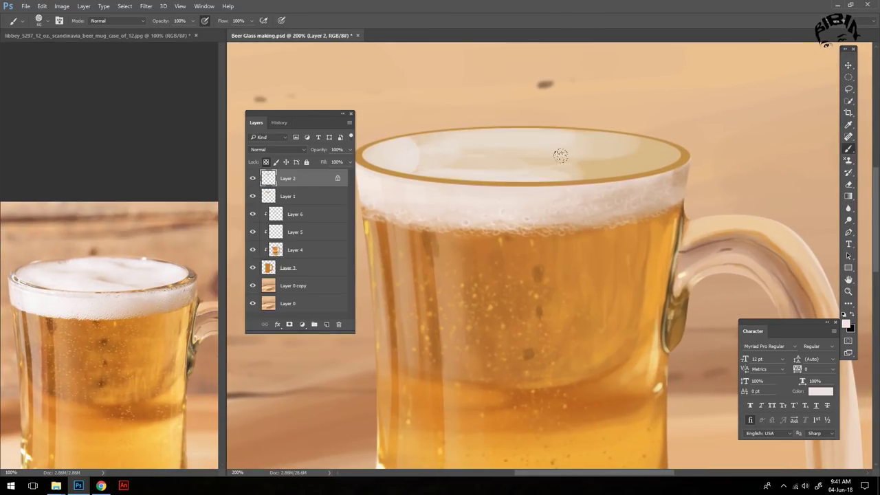
# Brush white foam across the interior of the rim ellipse
pyautogui.moveTo(561, 151)
pyautogui.mouseDown()
pyautogui.moveTo(578, 188)
pyautogui.moveTo(619, 158)
pyautogui.mouseUp()
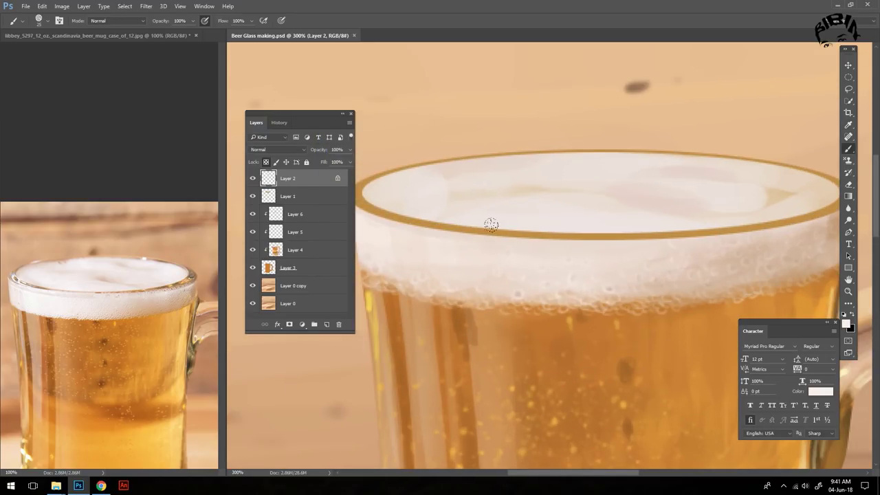
pyautogui.moveTo(557, 172)
pyautogui.mouseDown()
pyautogui.moveTo(624, 163)
pyautogui.moveTo(773, 199)
pyautogui.mouseUp()
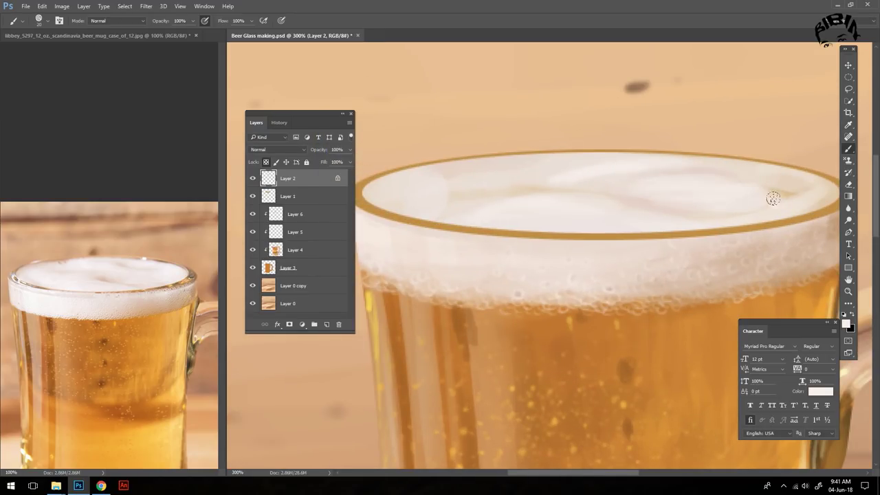
pyautogui.moveTo(375, 195); pyautogui.dragTo(475, 216)
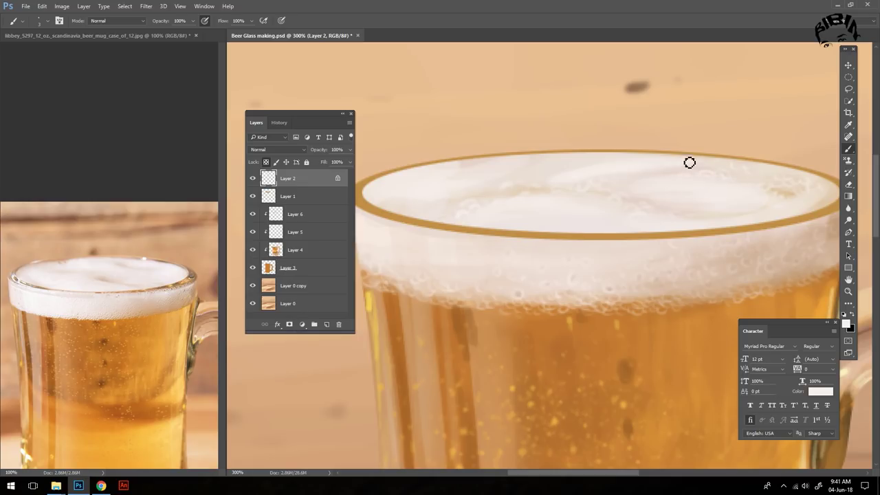
pyautogui.hscroll(-3, 705, 222)
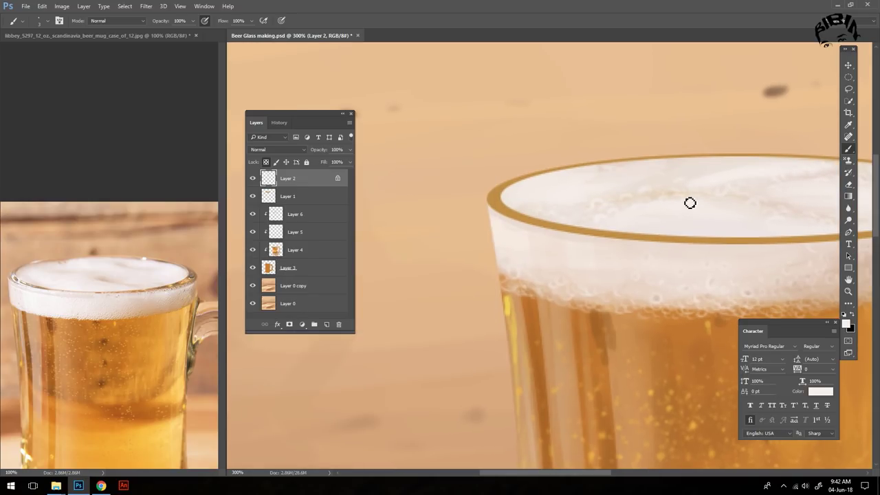
pyautogui.hscroll(3, 691, 202)
pyautogui.scroll(-2, 710, 220)
pyautogui.scroll(1, 651, 196)
# Lock Layer 1's transparency and paint light foam colour over the rim's top and lower lines
pyautogui.hotkey('alt', '[')
pyautogui.keyDown('alt'); pyautogui.click(616, 213); pyautogui.keyUp('alt')
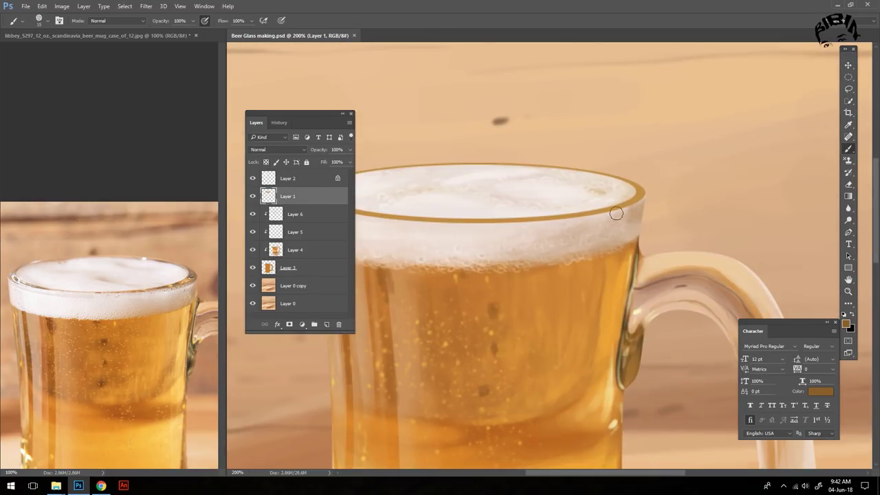
pyautogui.hscroll(-1, 619, 244)
pyautogui.press('/')
pyautogui.hscroll(-2, 619, 227)
pyautogui.keyDown('alt'); pyautogui.click(535, 162); pyautogui.keyUp('alt')
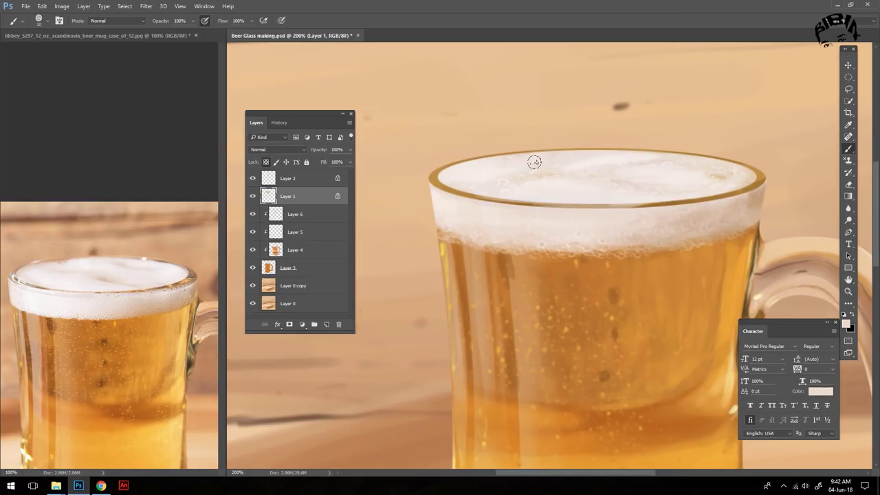
pyautogui.moveTo(433, 180); pyautogui.dragTo(685, 155)
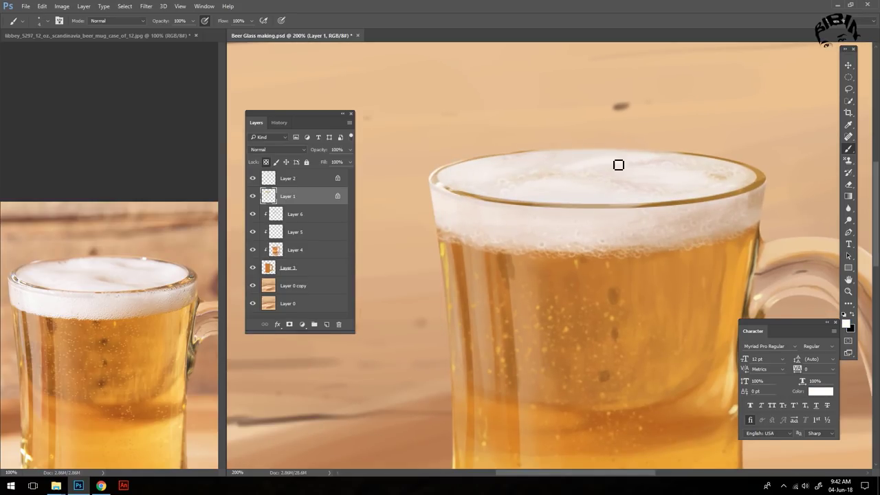
pyautogui.moveTo(520, 207); pyautogui.dragTo(757, 190)
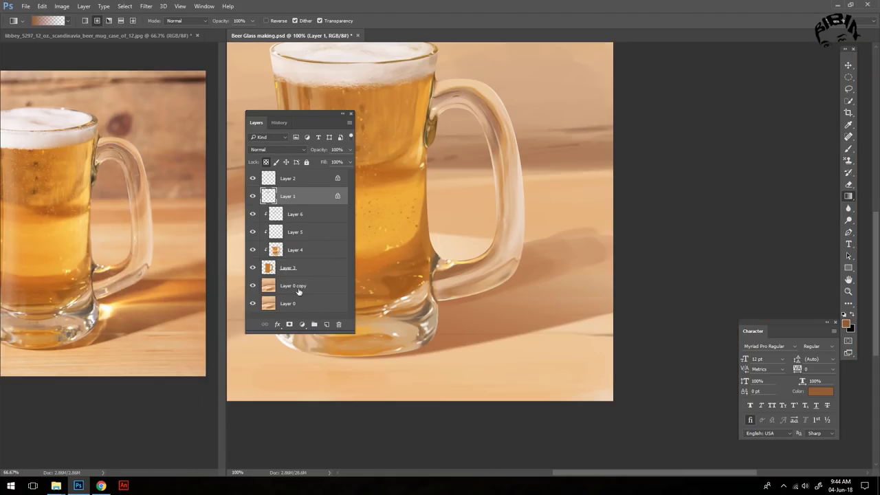
# Add a new layer above Layer 0 copy and paint a yellow glare streak from the mug base
pyautogui.click(299, 291)
pyautogui.hotkey('ctrl', 'shift', 'alt', 'n')
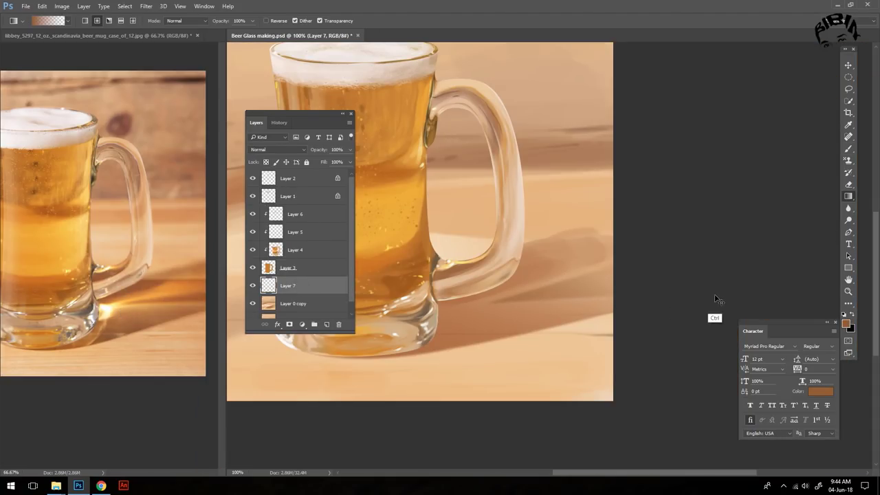
pyautogui.press('b')
pyautogui.press('d')
pyautogui.press('x')
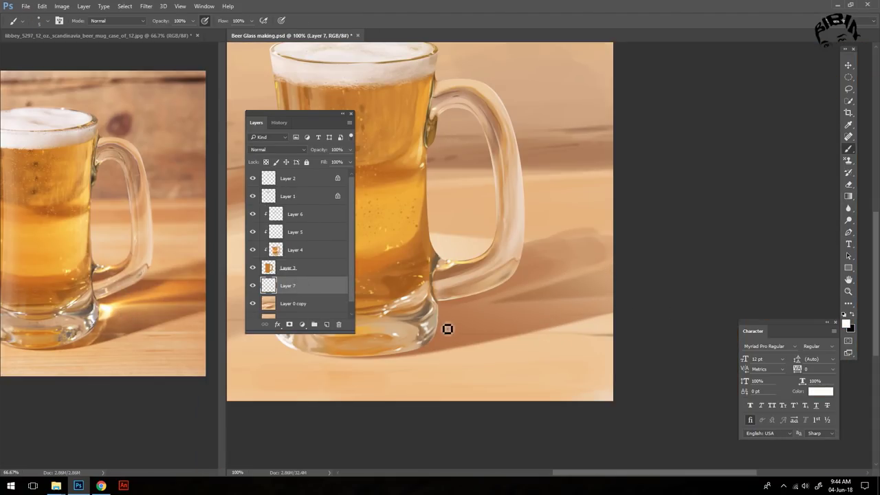
pyautogui.keyDown('alt'); pyautogui.click(120, 312); pyautogui.keyUp('alt')
pyautogui.moveTo(448, 313)
pyautogui.mouseDown()
pyautogui.moveTo(556, 281)
pyautogui.moveTo(564, 296)
pyautogui.moveTo(594, 296)
pyautogui.mouseUp()
# Sample orange tones and paint darker glare strokes near the handle's base
pyautogui.keyDown('alt'); pyautogui.click(181, 313); pyautogui.keyUp('alt')
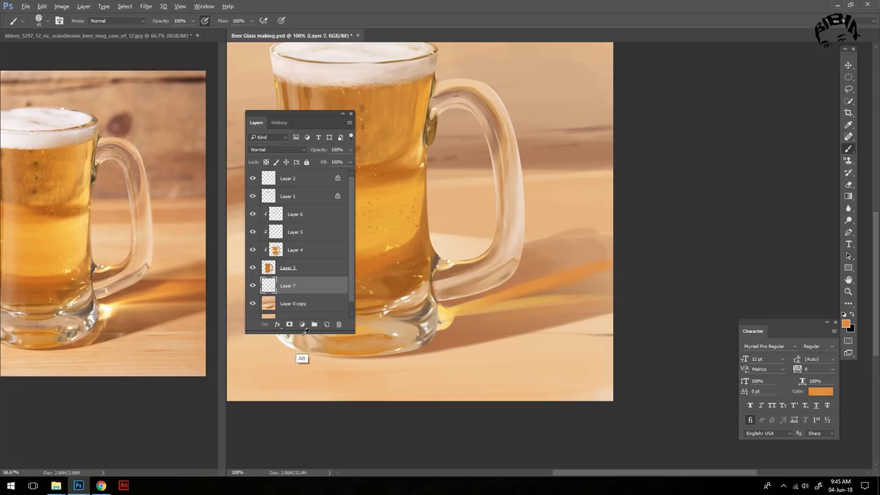
pyautogui.keyDown('alt'); pyautogui.click(474, 326); pyautogui.keyUp('alt')
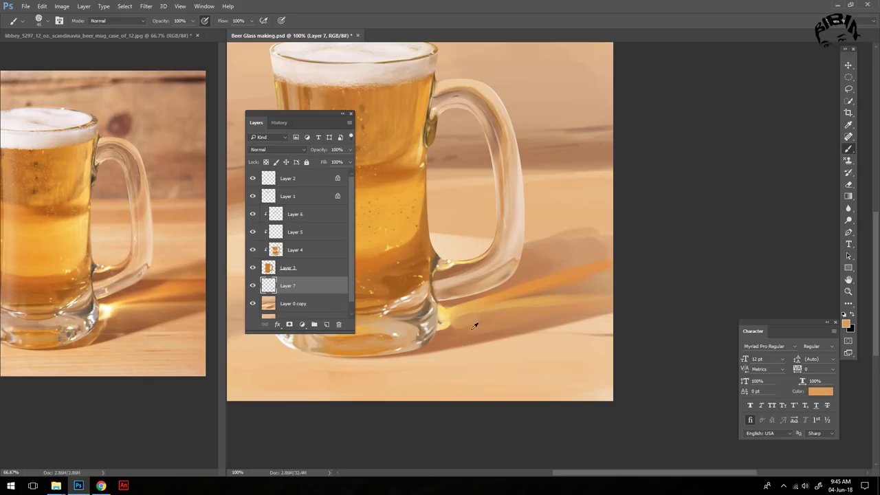
pyautogui.keyDown('alt'); pyautogui.click(459, 333); pyautogui.keyUp('alt')
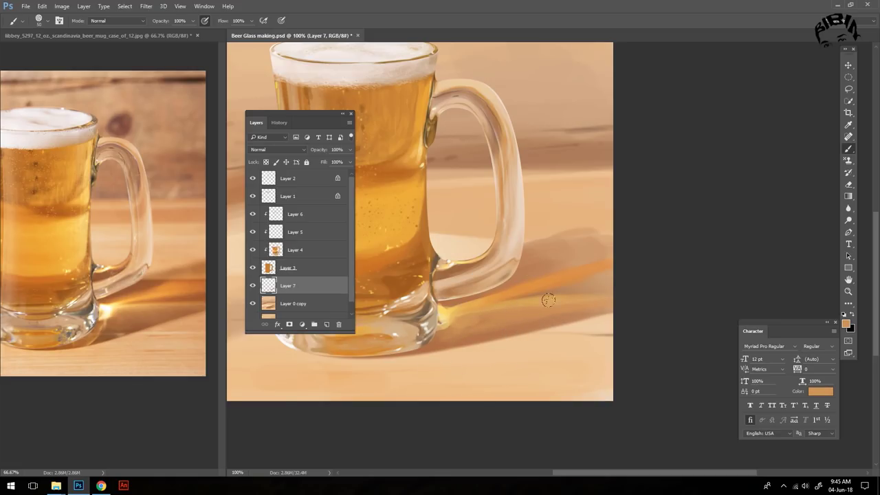
pyautogui.keyDown('alt'); pyautogui.click(117, 311); pyautogui.keyUp('alt')
pyautogui.moveTo(447, 295)
pyautogui.mouseDown()
pyautogui.moveTo(510, 271)
pyautogui.moveTo(574, 269)
pyautogui.mouseUp()
pyautogui.keyDown('alt'); pyautogui.click(437, 300); pyautogui.keyUp('alt')
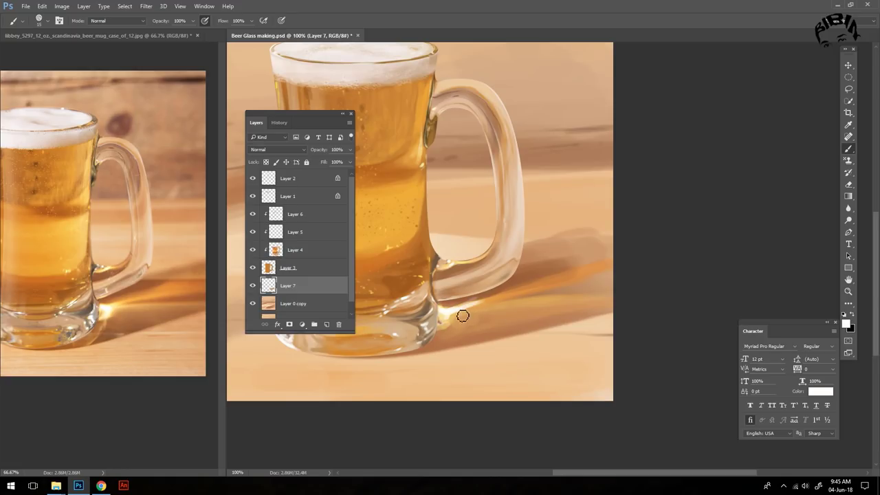
# Paint a white highlight streak along the tabletop and sample cream tones nearby
pyautogui.moveTo(486, 314); pyautogui.dragTo(456, 315)
pyautogui.keyDown('alt'); pyautogui.click(449, 325); pyautogui.keyUp('alt')
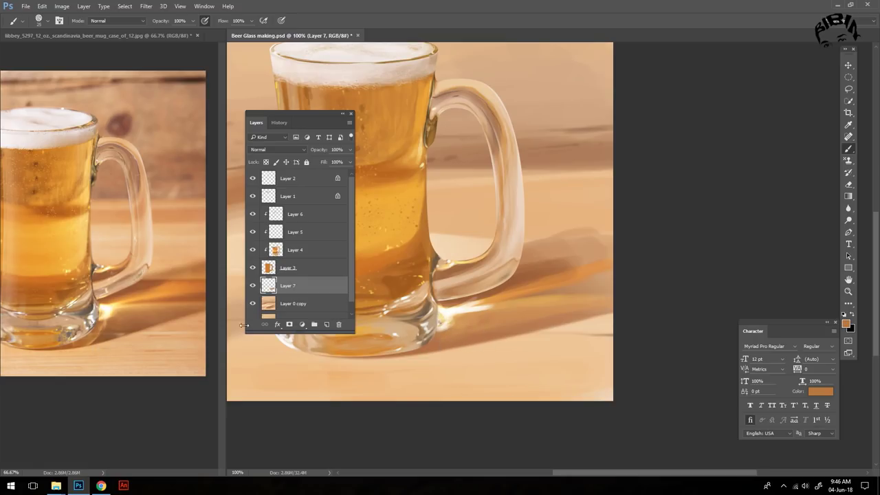
pyautogui.keyDown('alt'); pyautogui.click(440, 319); pyautogui.keyUp('alt')
pyautogui.click(444, 326)
# Apply Gaussian Blur to the table reflections and repaint the glass base's right edge
pyautogui.hotkey('ctrl', 'alt', 'f')
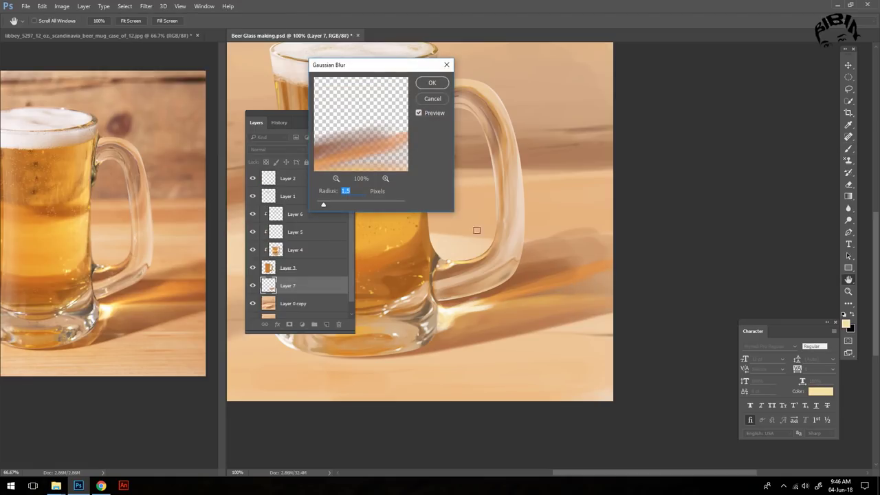
pyautogui.press('Return')
pyautogui.moveTo(475, 225); pyautogui.dragTo(515, 315)
pyautogui.keyDown('alt'); pyautogui.click(517, 349); pyautogui.keyUp('alt')
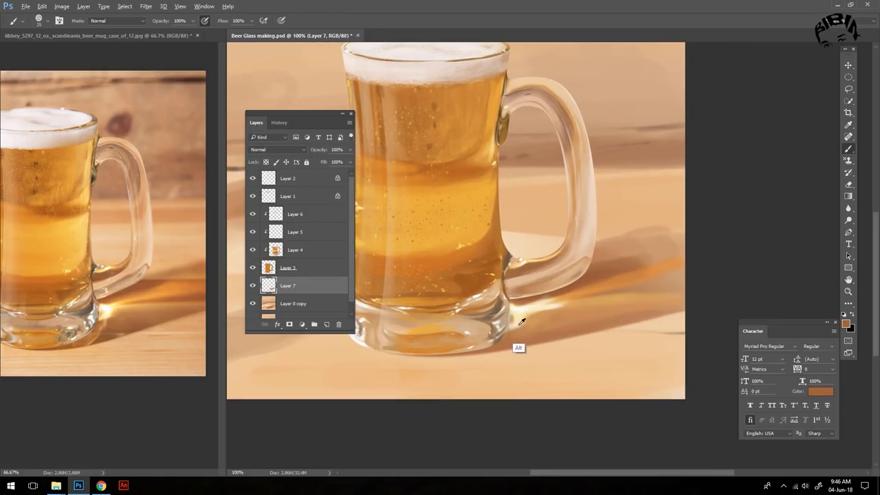
pyautogui.keyDown('alt'); pyautogui.click(516, 344); pyautogui.keyUp('alt')
pyautogui.moveTo(516, 344); pyautogui.dragTo(509, 353)
# Paint a bright yellow highlight across the shadow right of the glass base
pyautogui.keyDown('alt'); pyautogui.click(571, 294); pyautogui.keyUp('alt')
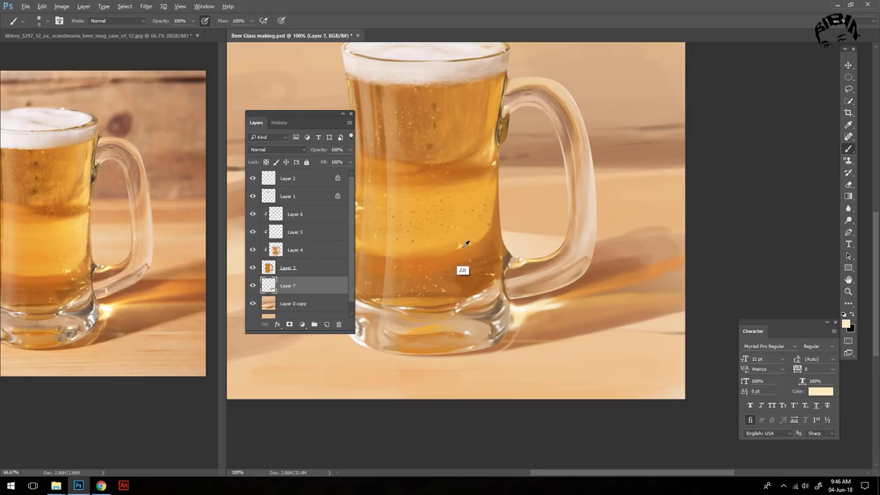
pyautogui.keyDown('alt'); pyautogui.click(520, 266); pyautogui.keyUp('alt')
pyautogui.click(818, 392)
pyautogui.press('Return')
pyautogui.moveTo(543, 311); pyautogui.dragTo(639, 298)
pyautogui.moveTo(566, 295); pyautogui.dragTo(530, 310)
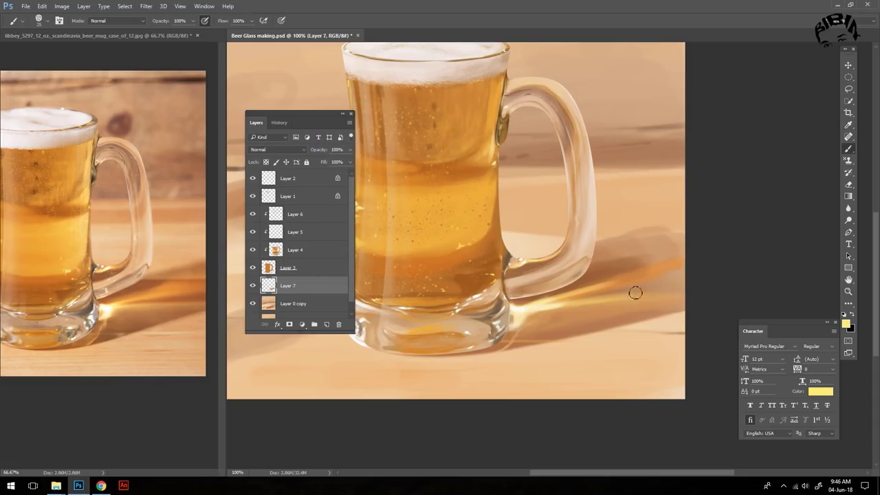
pyautogui.keyDown('alt'); pyautogui.click(584, 286); pyautogui.keyUp('alt')
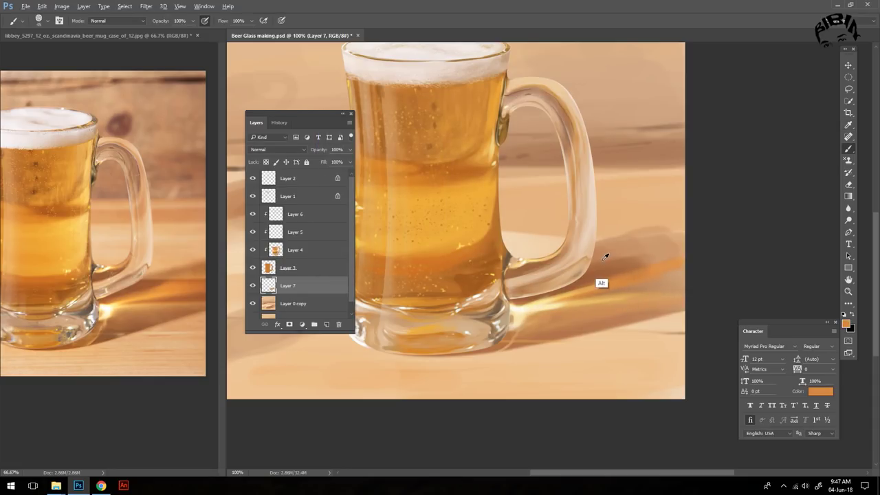
# Zoom the reference photo out to 33.33% and sample peach and orange-brown table tones
pyautogui.hotkey('ctrl', '-')
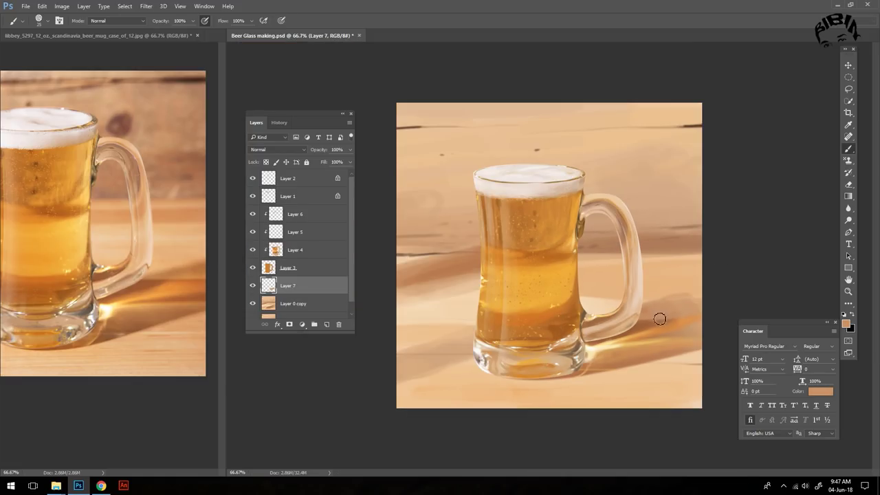
pyautogui.click(157, 304)
pyautogui.hotkey('ctrl', '-')
pyautogui.click(501, 387)
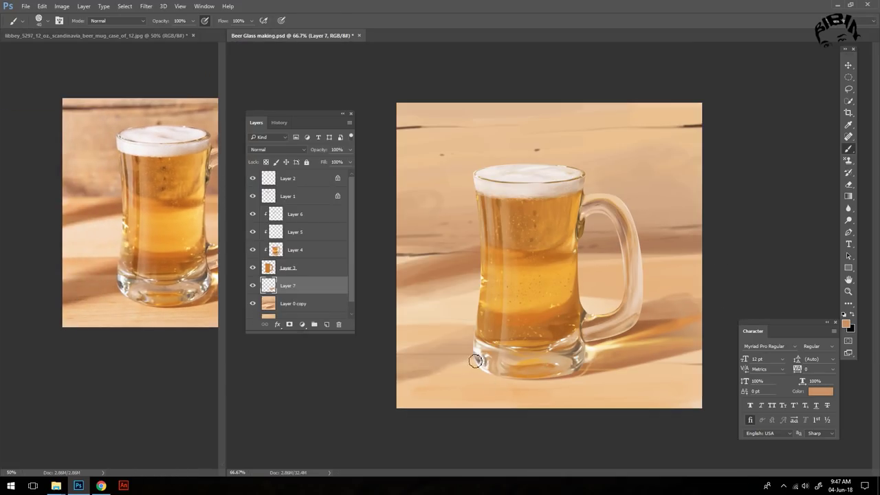
pyautogui.keyDown('alt'); pyautogui.click(425, 350); pyautogui.keyUp('alt')
pyautogui.moveTo(424, 350); pyautogui.dragTo(407, 290)
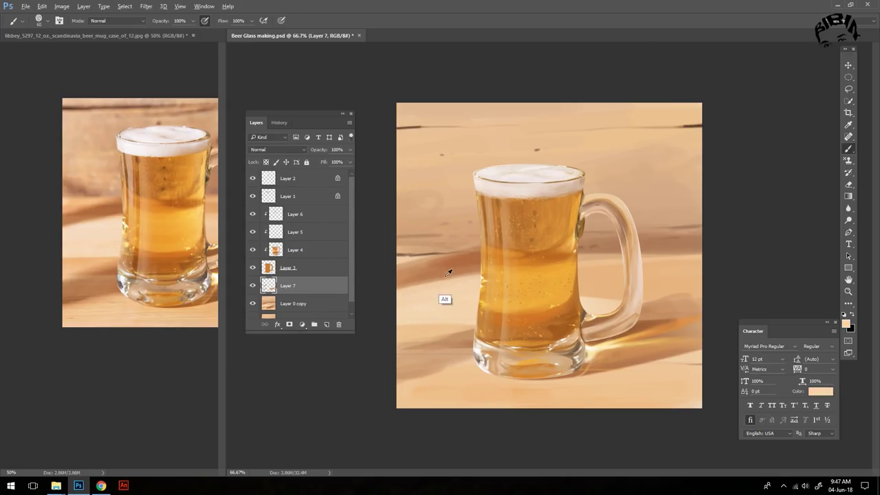
pyautogui.keyDown('alt'); pyautogui.click(135, 236); pyautogui.keyUp('alt')
pyautogui.keyDown('alt'); pyautogui.click(477, 249); pyautogui.keyUp('alt')
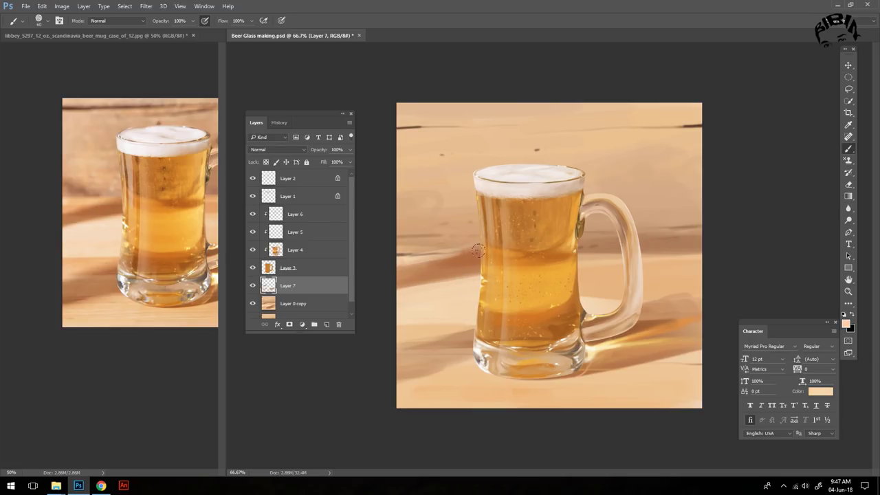
pyautogui.keyDown('ctrl'); pyautogui.keyDown('alt'); pyautogui.click(583, 273); pyautogui.keyUp('alt'); pyautogui.keyUp('ctrl')
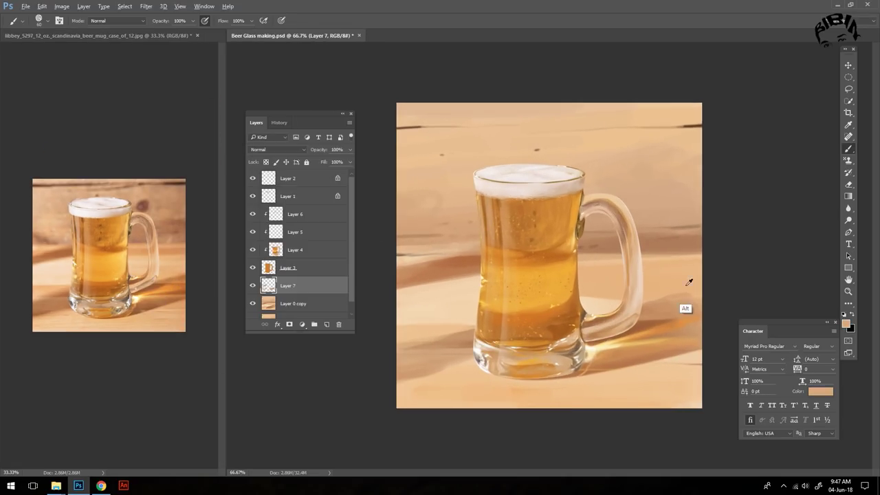
# Paint light peach strokes along the table's bottom edge and select Layer 2
pyautogui.press('v')
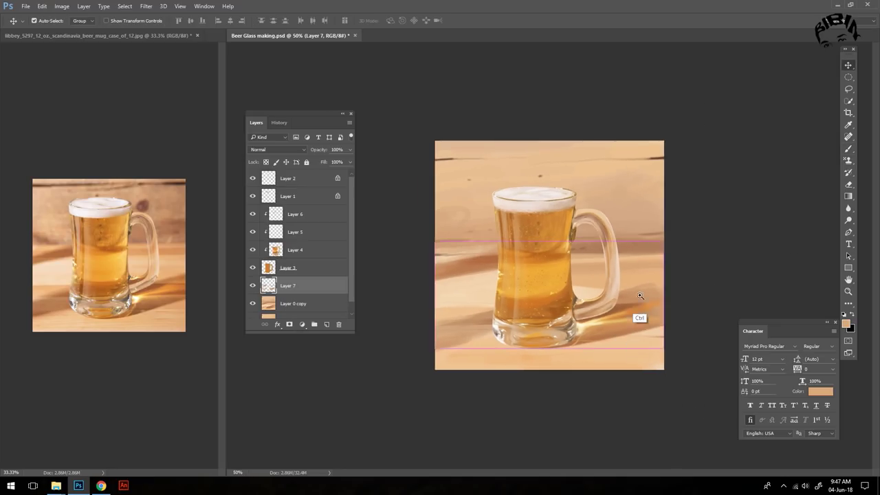
pyautogui.press('b')
pyautogui.moveTo(399, 398); pyautogui.dragTo(681, 393)
pyautogui.click(313, 178)
# Add a Brightness/Contrast adjustment raising contrast and a warmer Color Balance adjustment
pyautogui.click(301, 324)
pyautogui.click(347, 160)
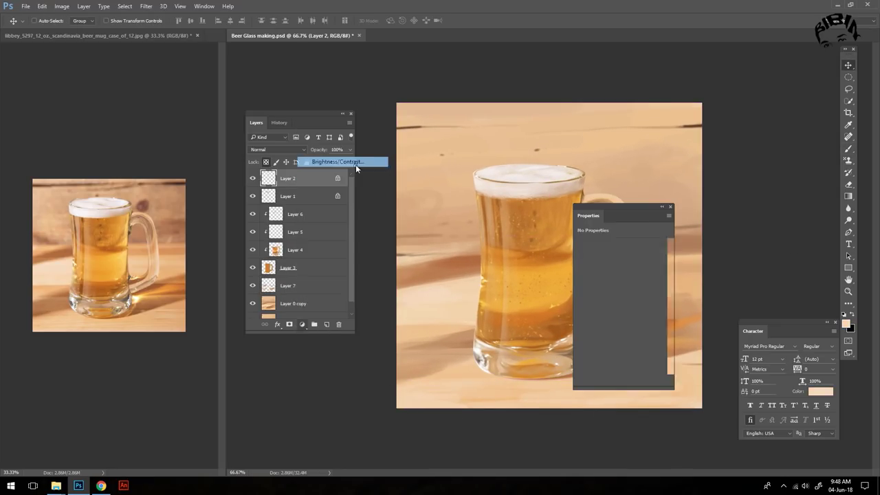
pyautogui.moveTo(736, 170); pyautogui.dragTo(740, 171)
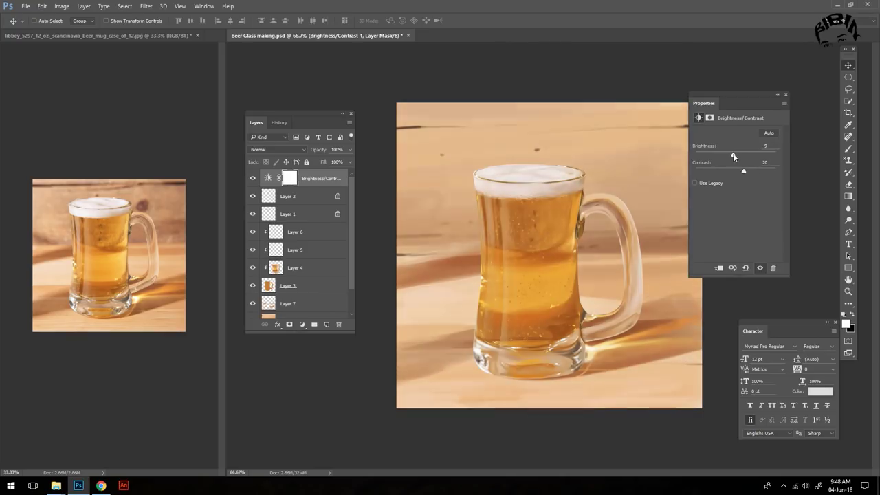
pyautogui.click(785, 94)
pyautogui.click(305, 326)
pyautogui.click(323, 223)
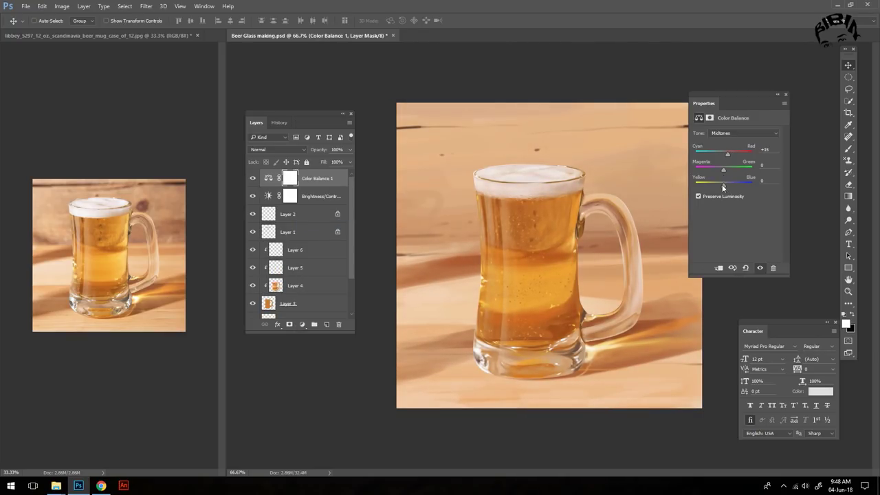
pyautogui.moveTo(723, 169); pyautogui.dragTo(725, 168)
pyautogui.click(786, 94)
# Group all layers into Group 1 with a merged copy on top, fitting the painting in view
pyautogui.scroll(-3, 332, 303)
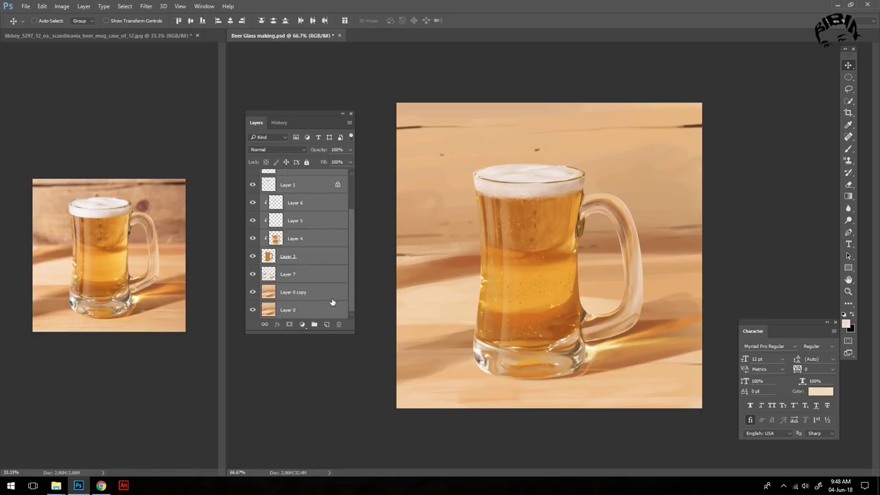
pyautogui.hotkey('ctrl', 'g')
pyautogui.hotkey('ctrl', 'alt', 'e')
pyautogui.click(146, 6)
pyautogui.click(103, 172)
pyautogui.hotkey('ctrl', '+')
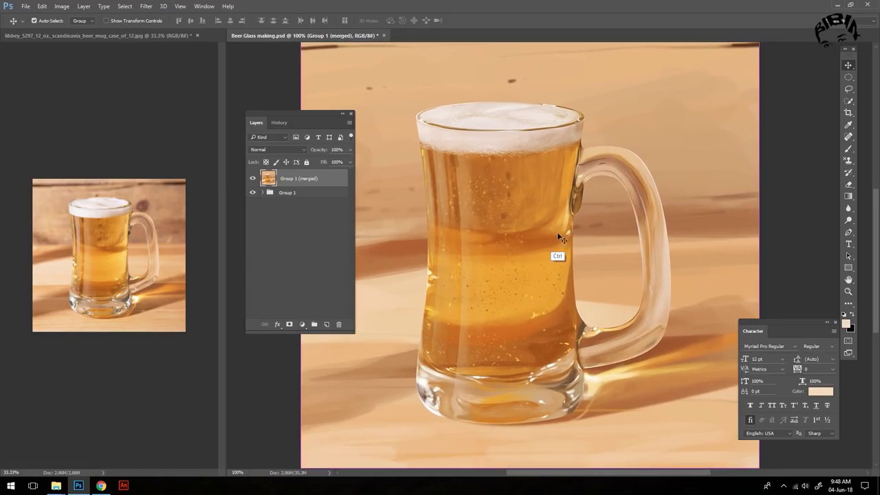
pyautogui.hotkey('ctrl', '+')
pyautogui.hotkey('ctrl', '-')
pyautogui.hotkey('ctrl', '-')
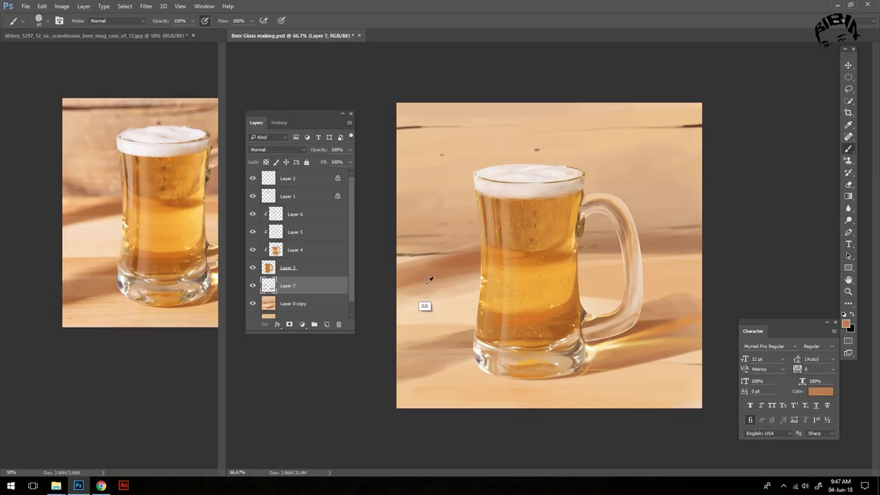
pyautogui.keyDown('alt'); pyautogui.click(429, 281); pyautogui.keyUp('alt')
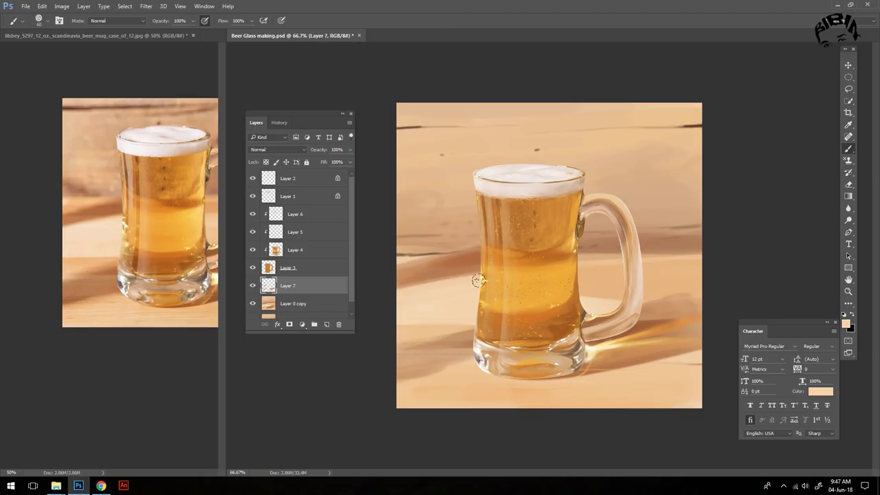
pyautogui.keyDown('alt'); pyautogui.click(478, 281); pyautogui.keyUp('alt')
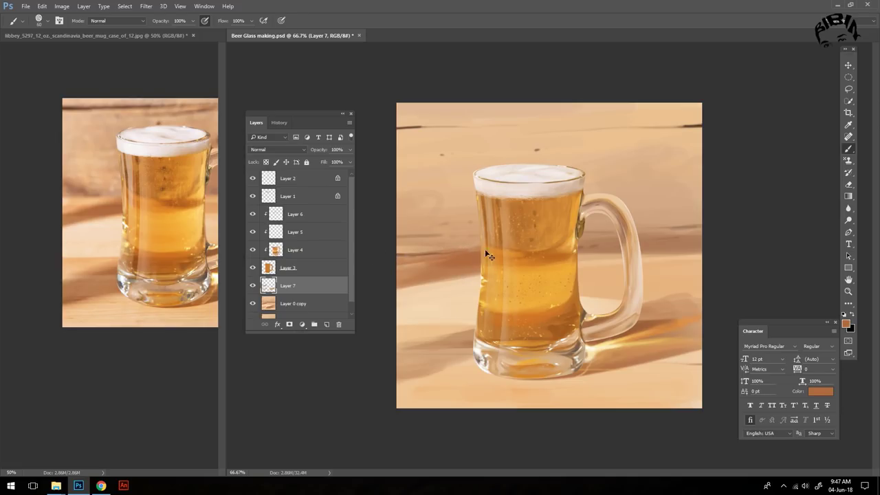